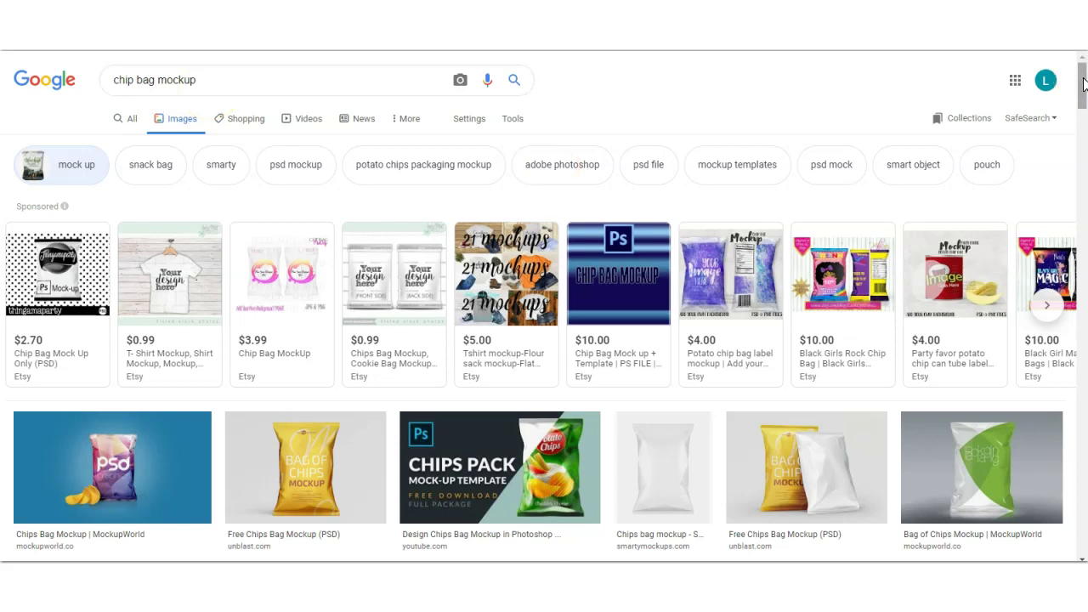
left_click_drag(1083, 83, 1083, 106)
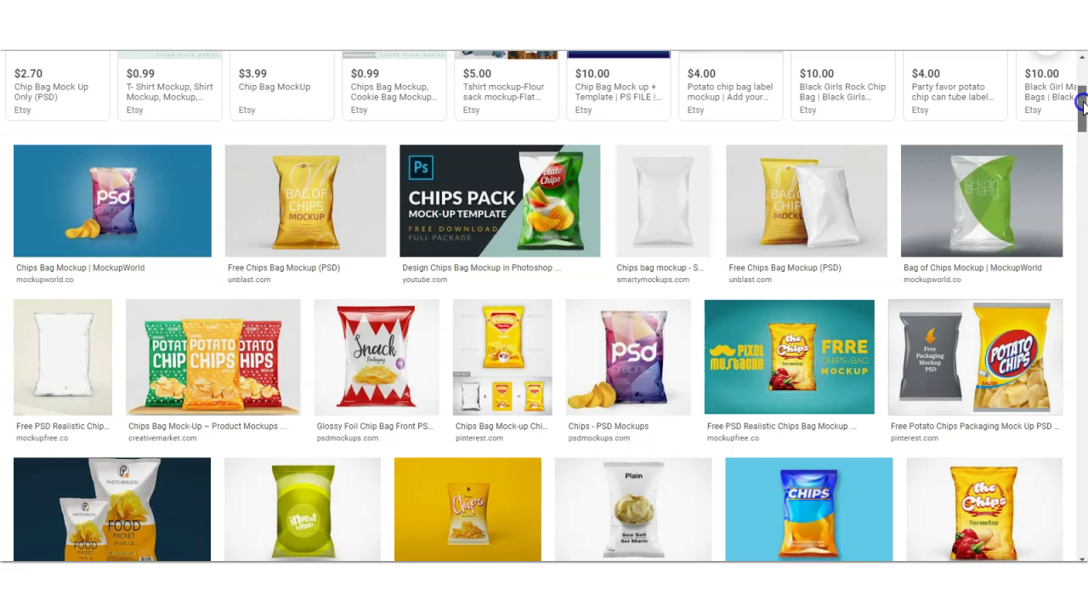
left_click_drag(1083, 104, 1082, 107)
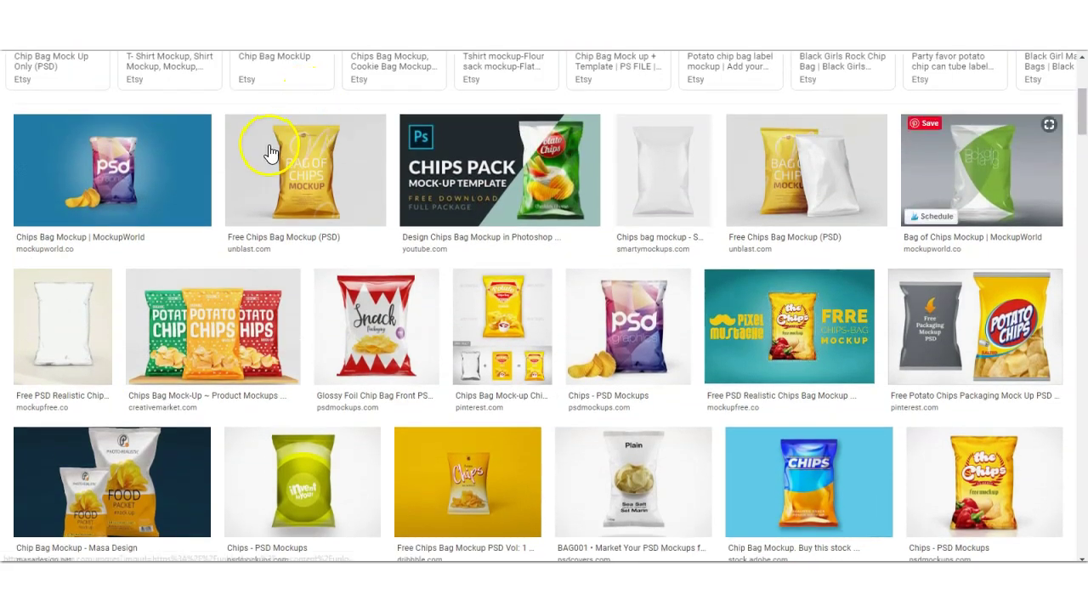
mouse_move(264, 151)
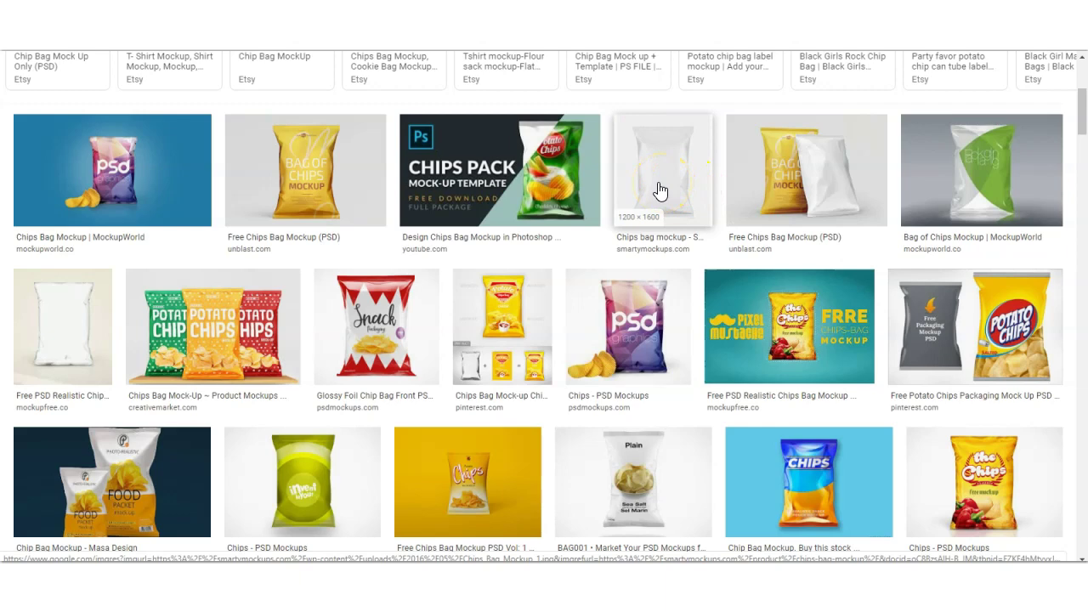
left_click_drag(1084, 122, 1076, 171)
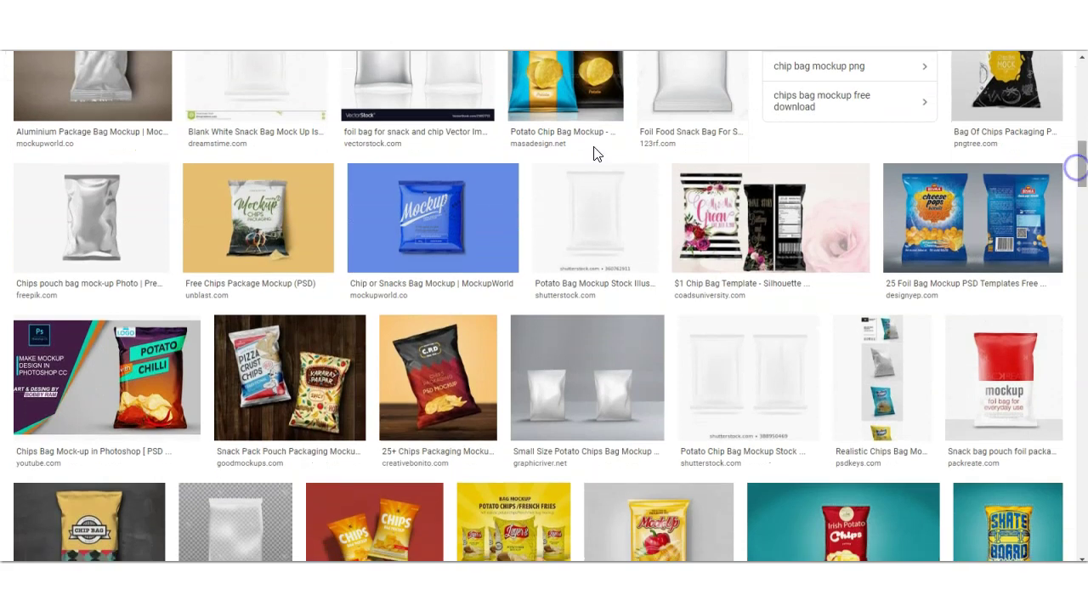
mouse_move(114, 214)
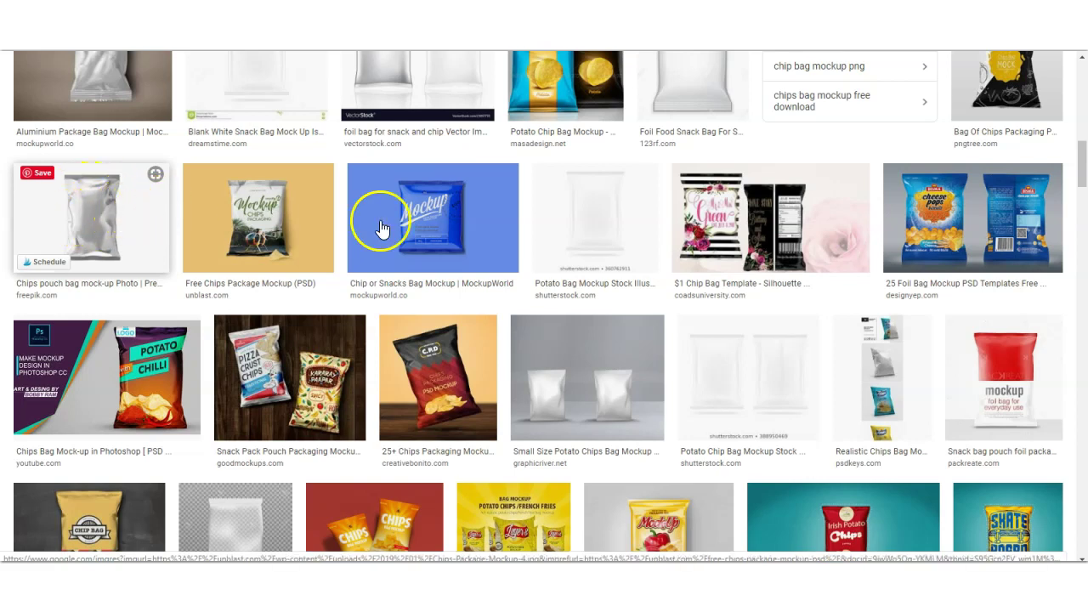
left_click_drag(1086, 176, 1084, 221)
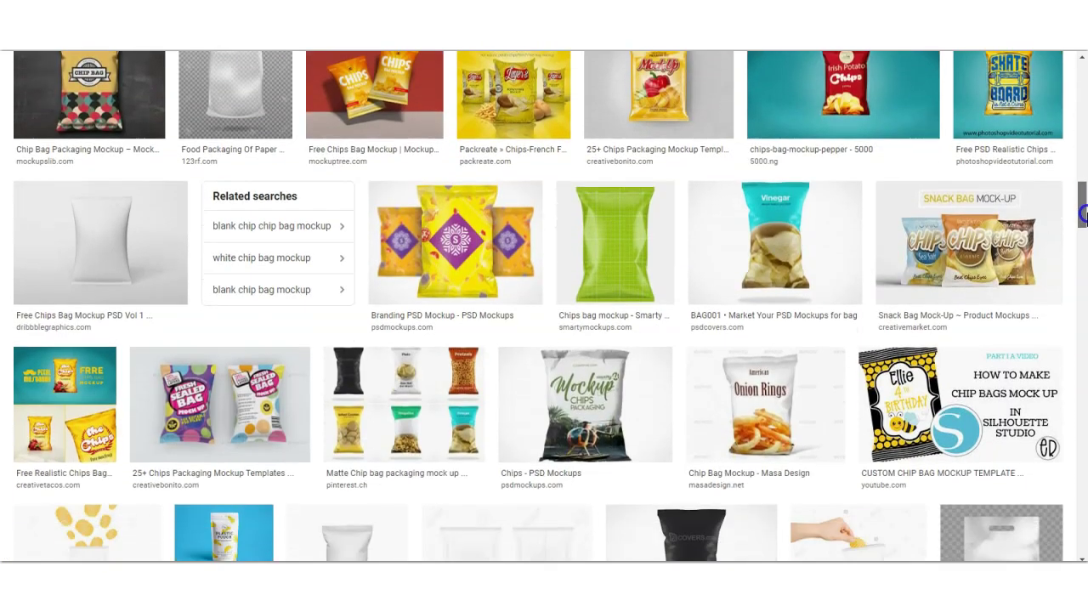
Open the large preview of the green gridded chips bag mockup and bring up its image options.
left_click(618, 237)
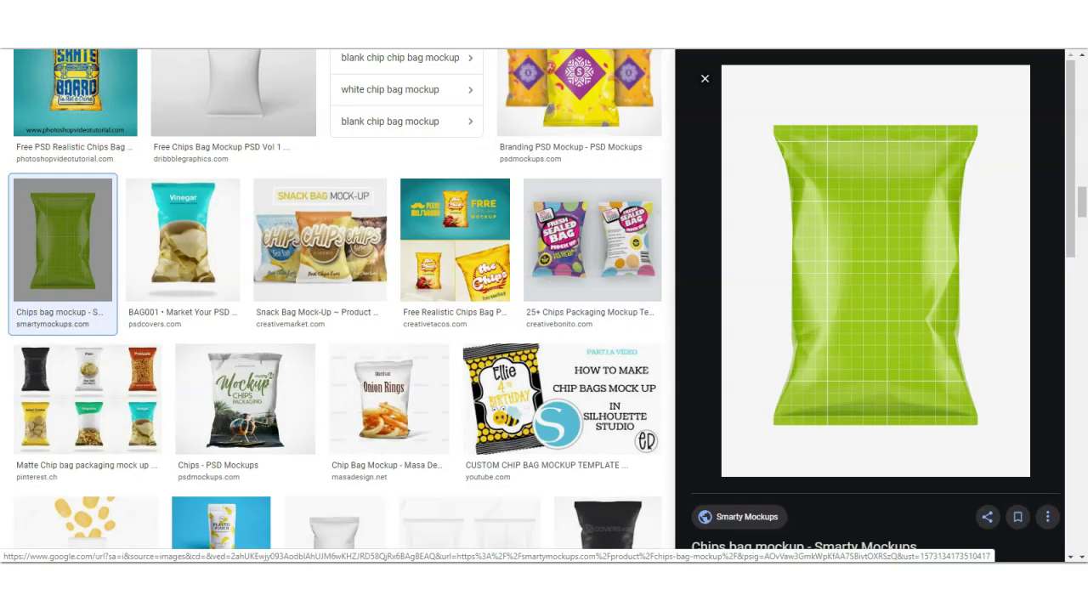
left_click(867, 284)
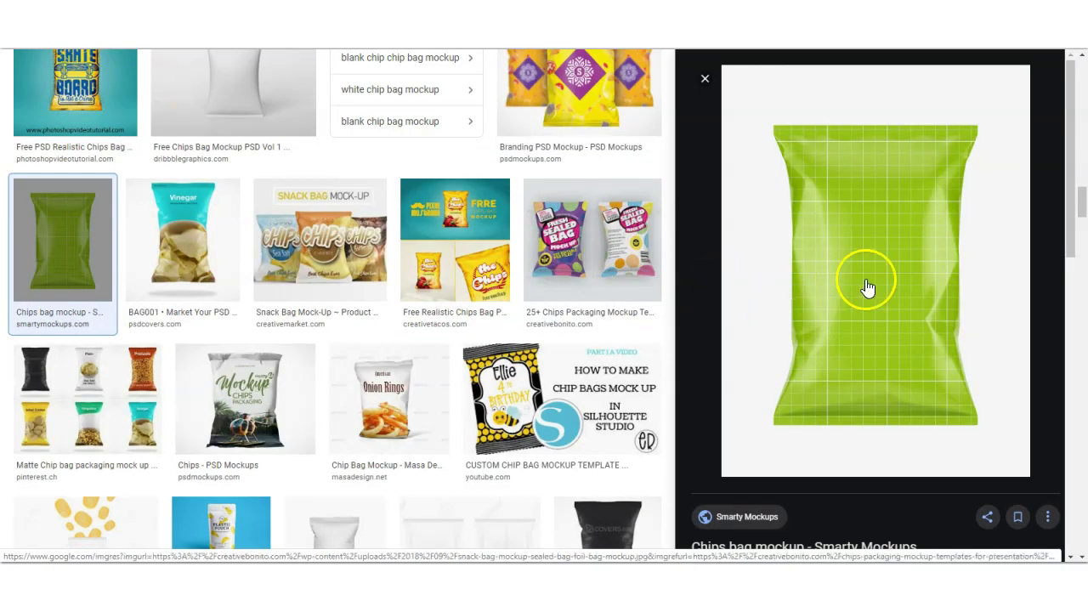
right_click(812, 191)
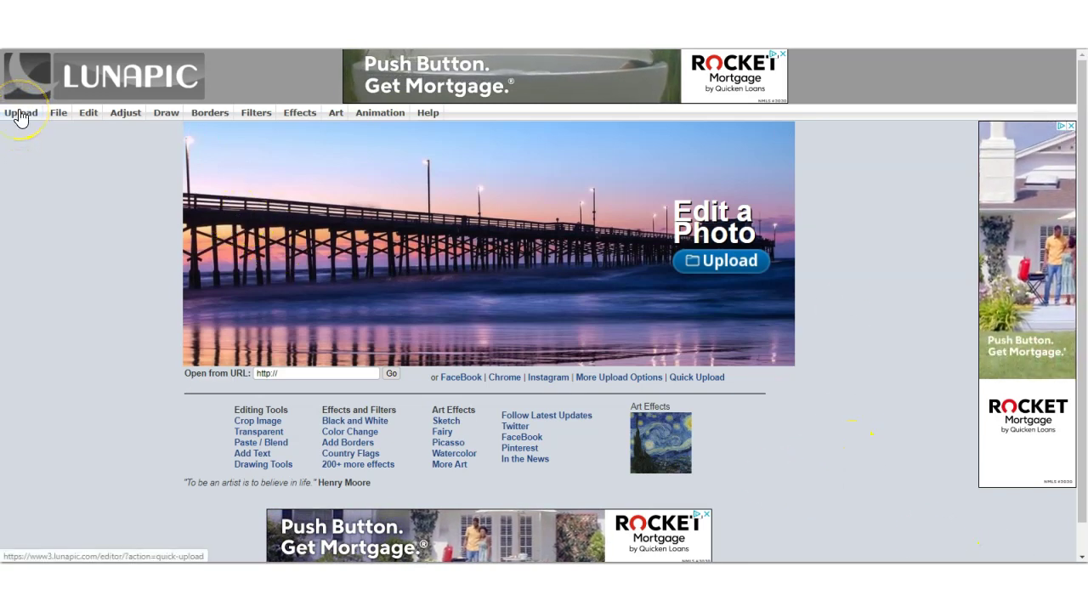
Load the green chips bag mockup into LunaPic by pasting its image URL into Open from URL.
left_click(301, 373)
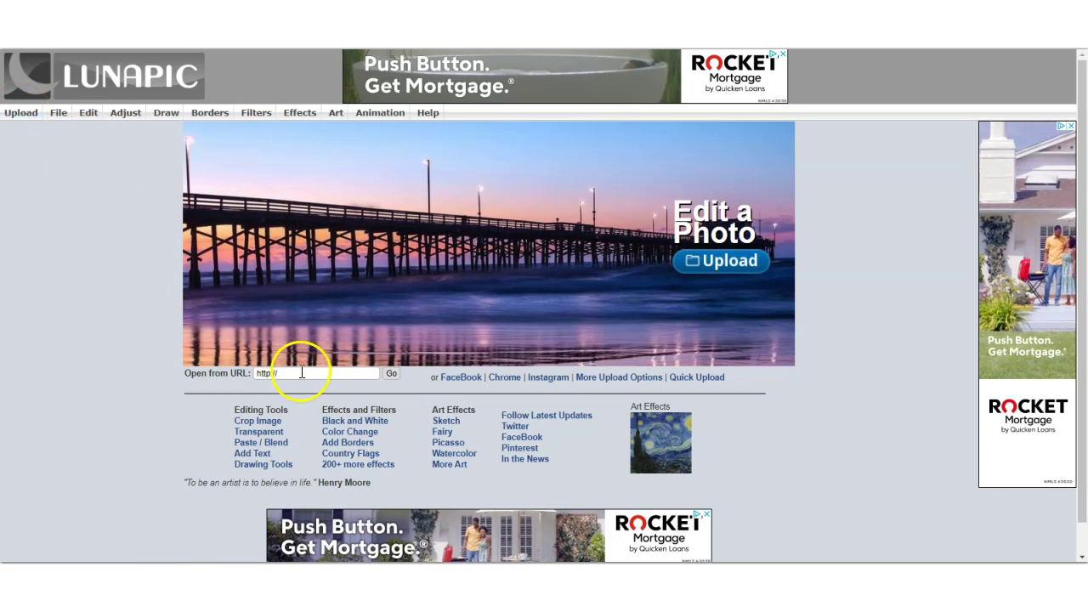
key("BackSpace")
key("BackSpace")
key("BackSpace")
key("BackSpace")
key("BackSpace")
key("BackSpace")
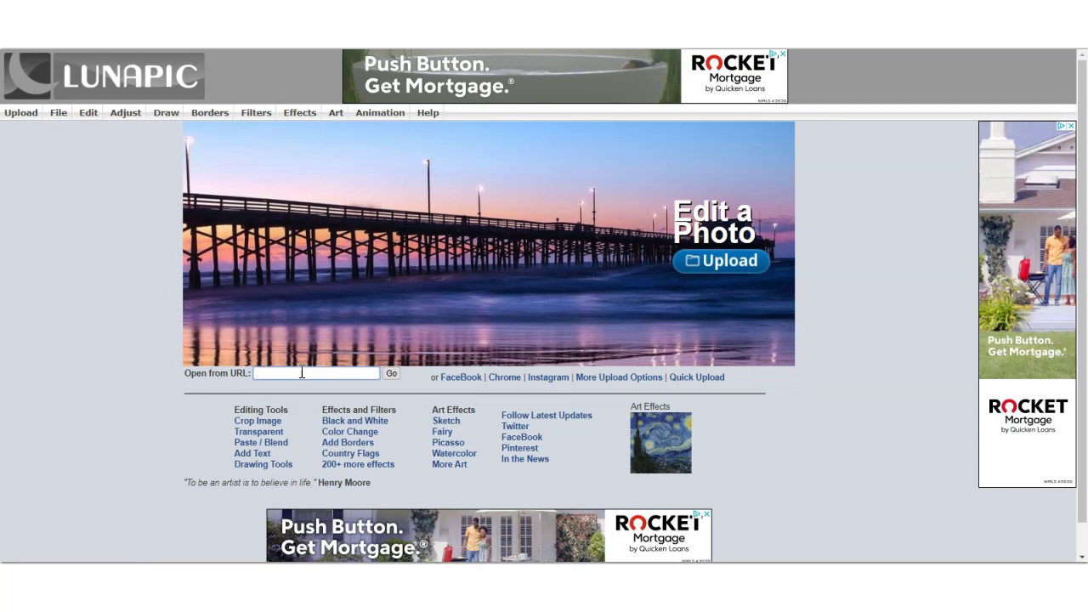
key("ctrl+v")
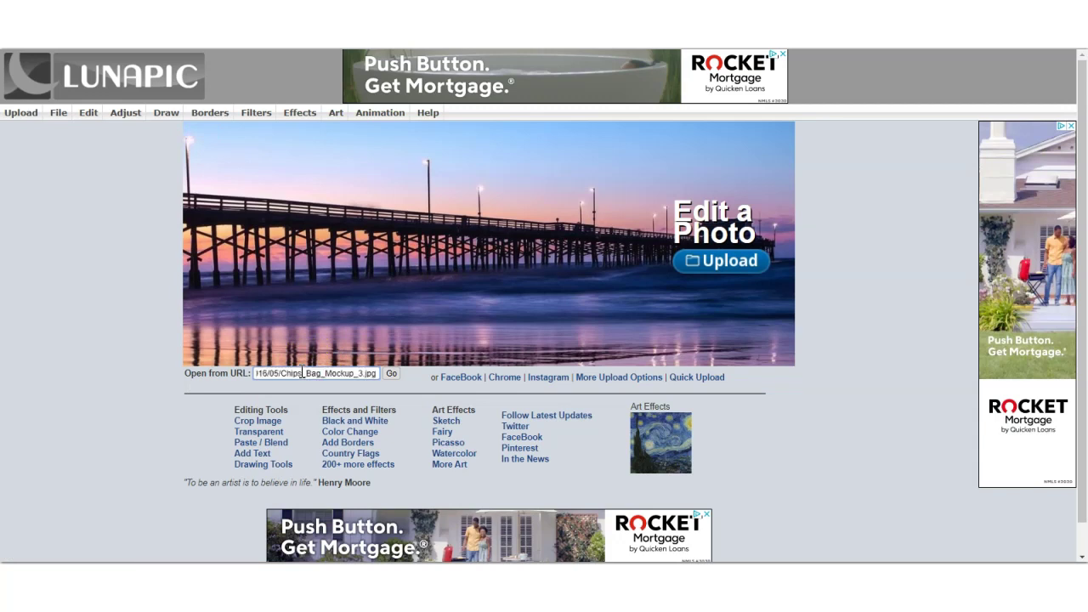
left_click(390, 373)
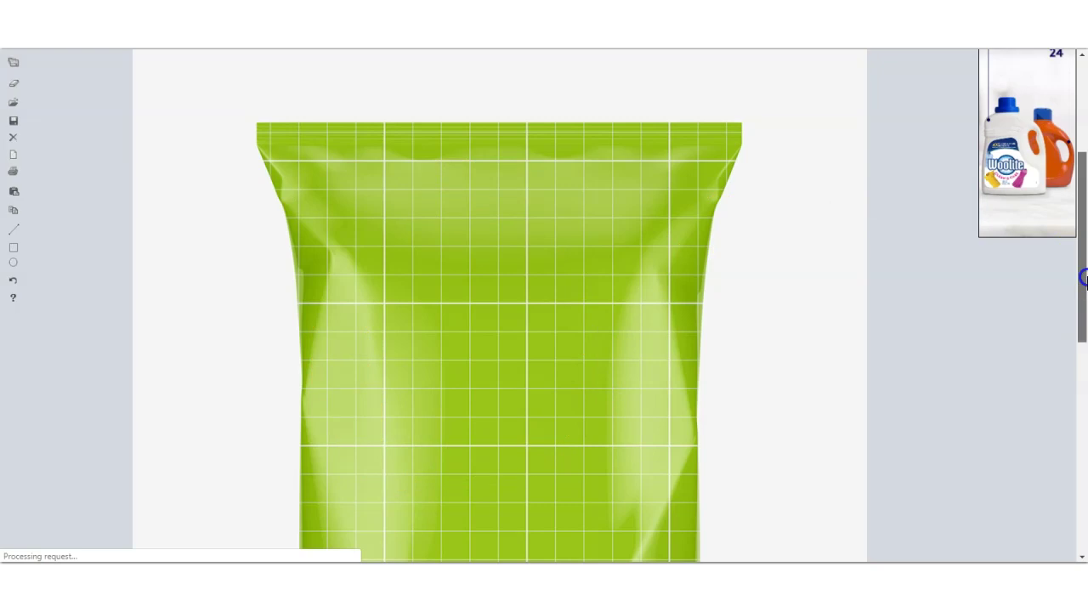
Open LunaPic's Edit > Transparent Background tool for the chips bag image.
left_click_drag(1083, 272, 1084, 155)
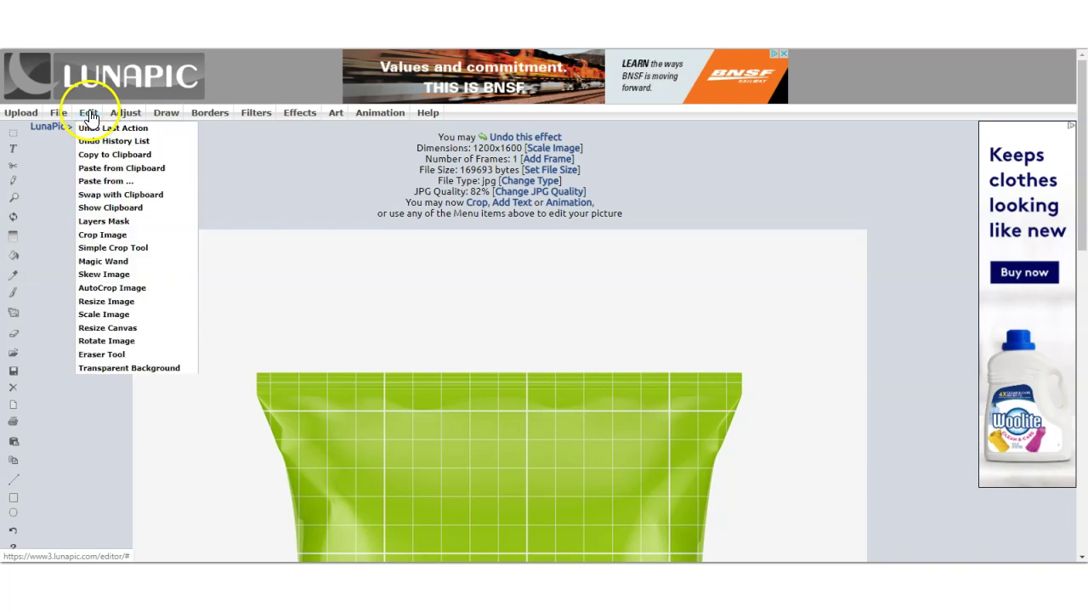
left_click(104, 369)
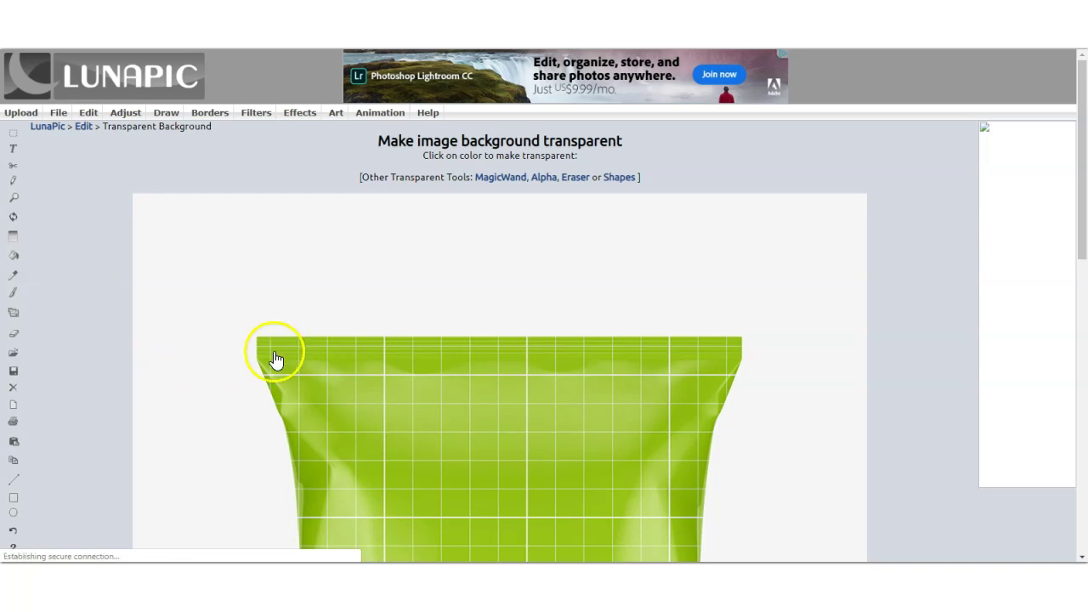
Pick the bag's green as the colour and apply Transparent Color mode.
left_click(456, 422)
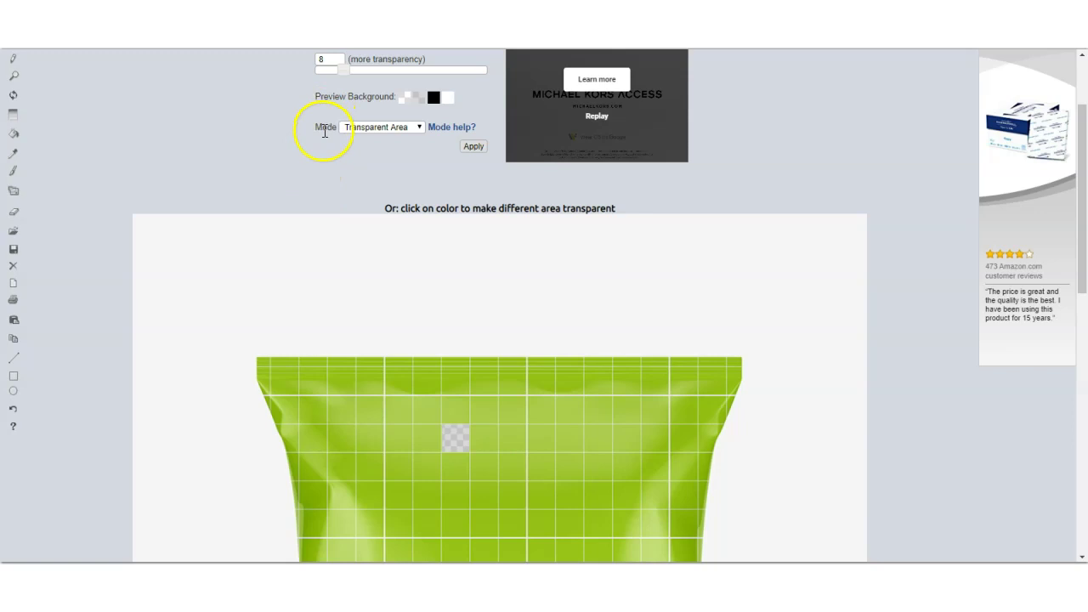
left_click(377, 128)
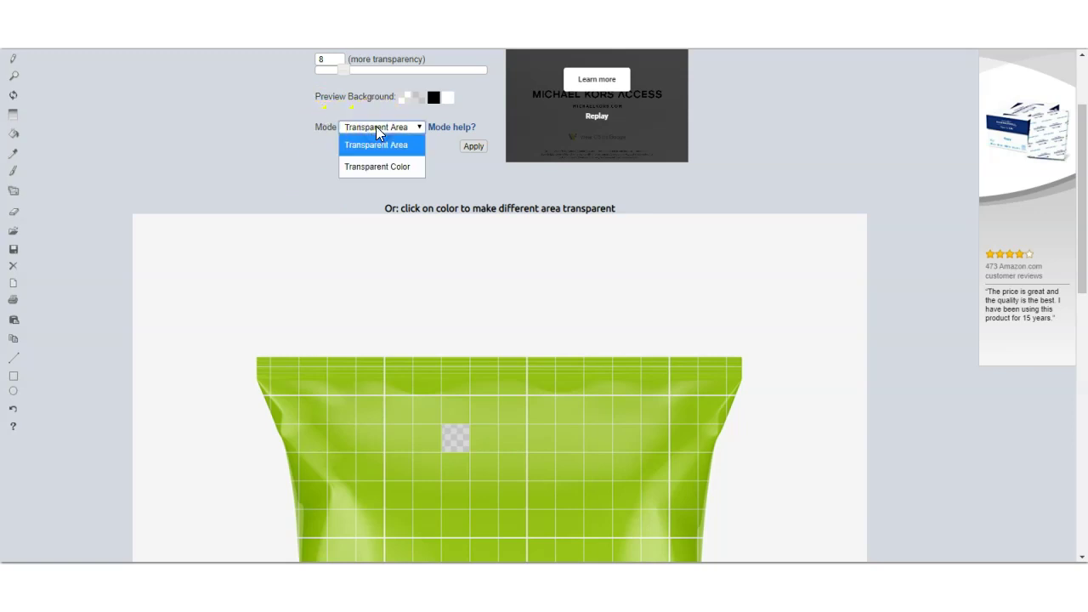
left_click(366, 168)
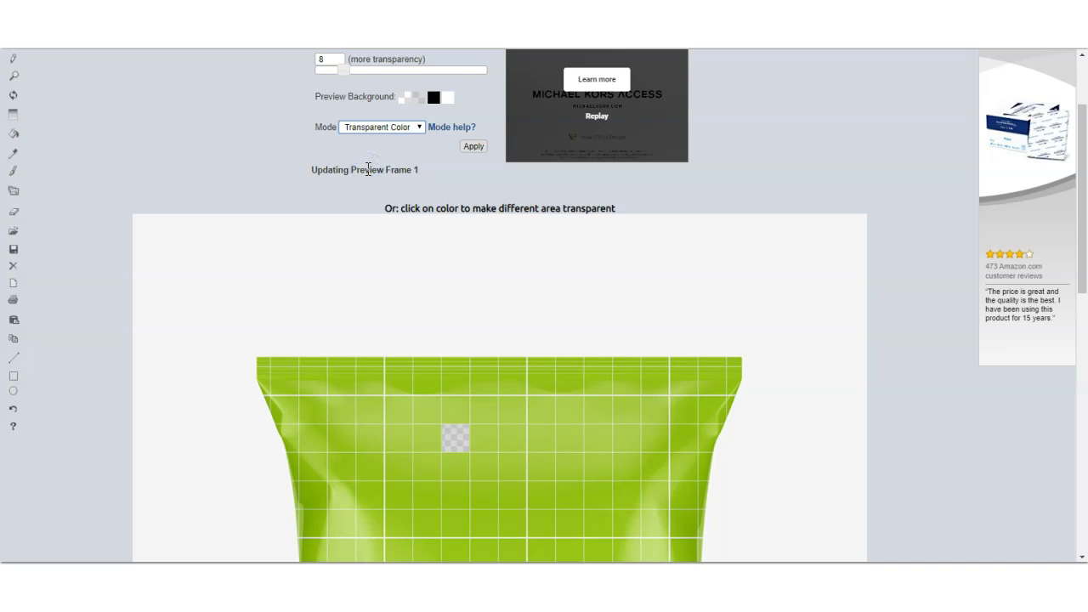
left_click(475, 147)
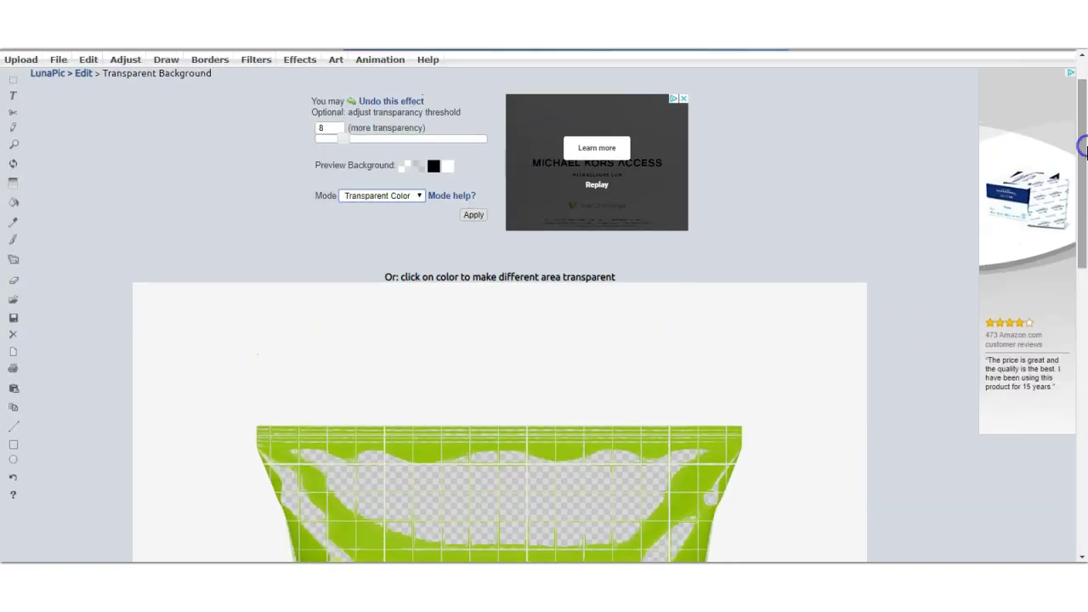
Adjust the transparency threshold slider, settling at 34.
left_click(384, 142)
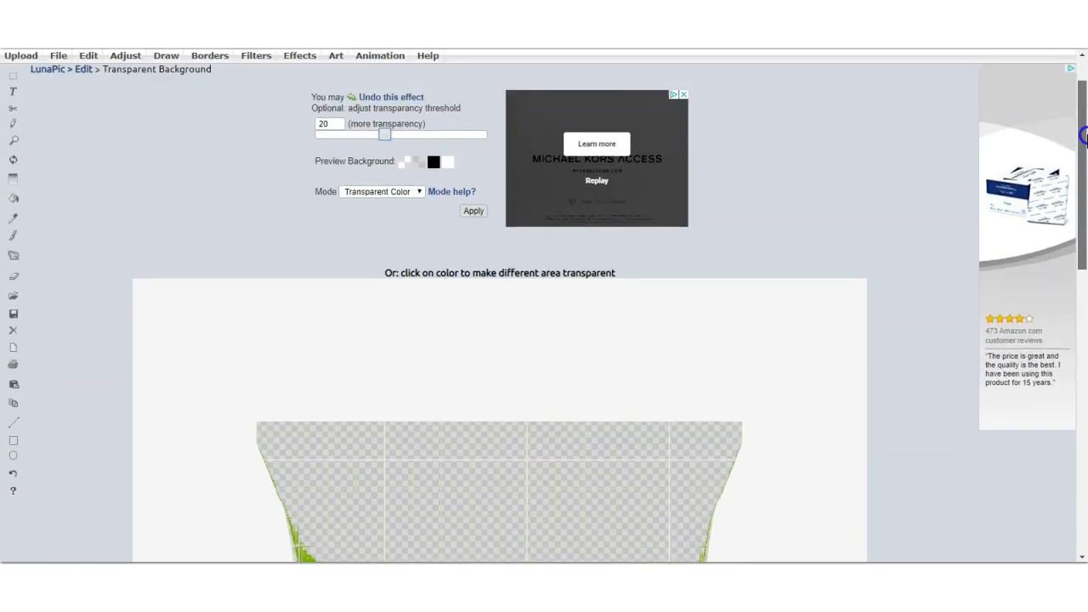
left_click(476, 150)
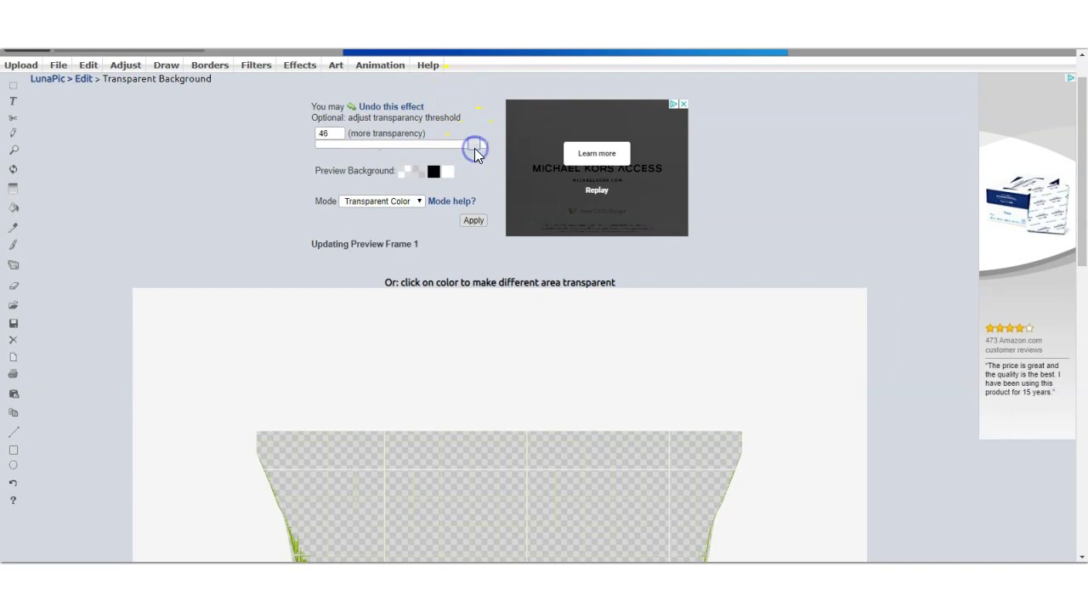
left_click(483, 142)
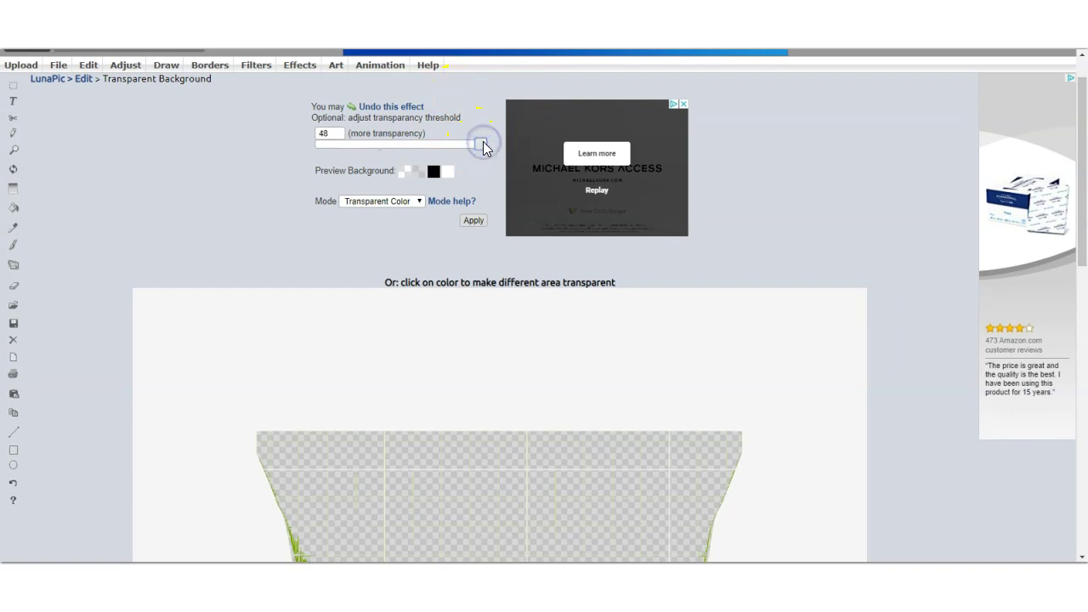
left_click(435, 175)
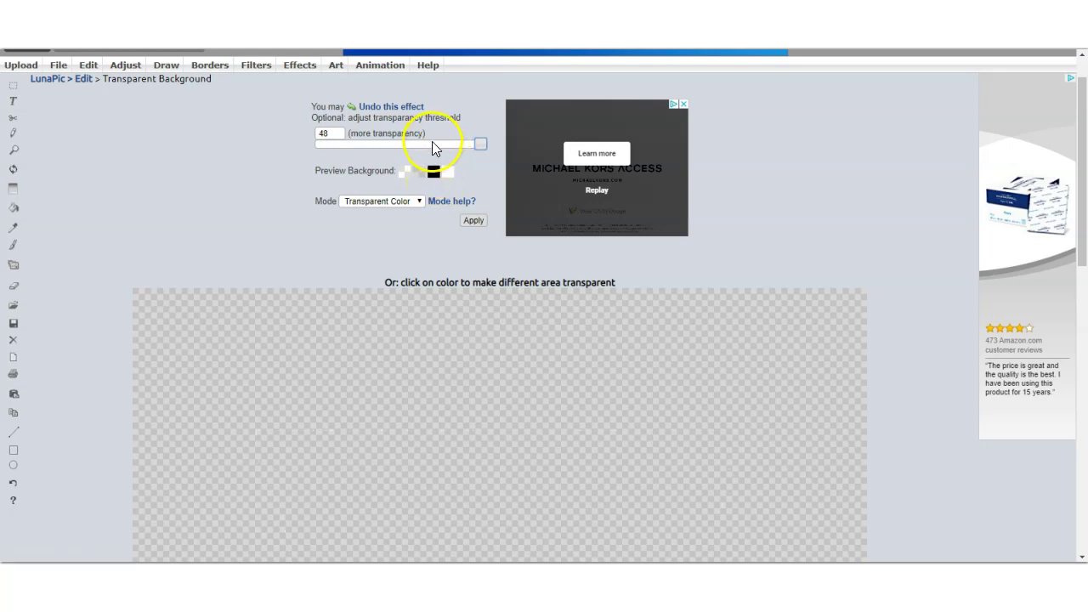
left_click(432, 143)
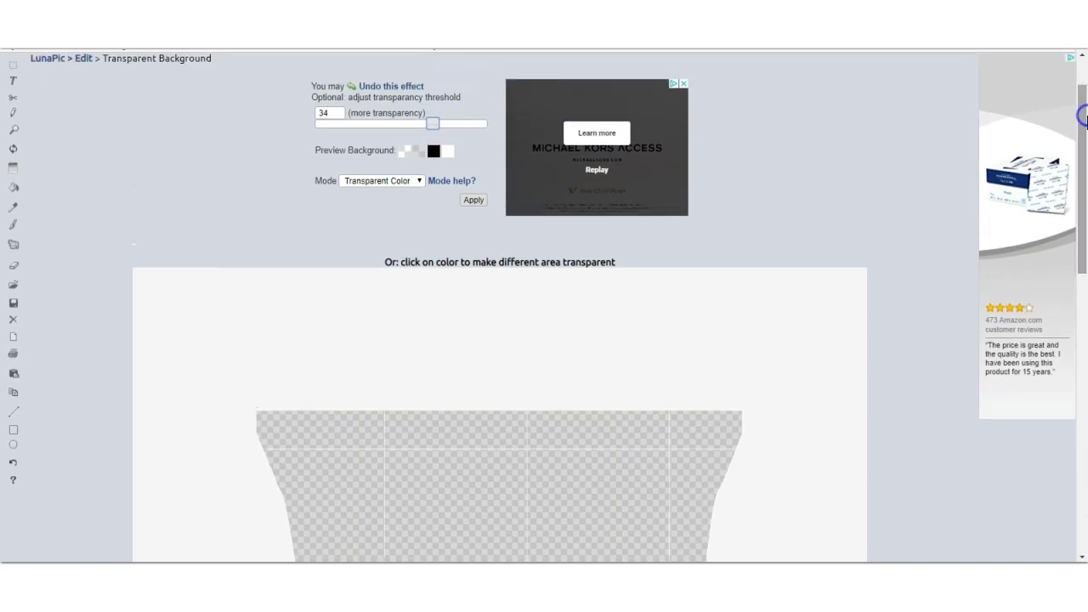
Apply the 34-threshold transparency to the chips bag image.
left_click_drag(1086, 179, 1084, 342)
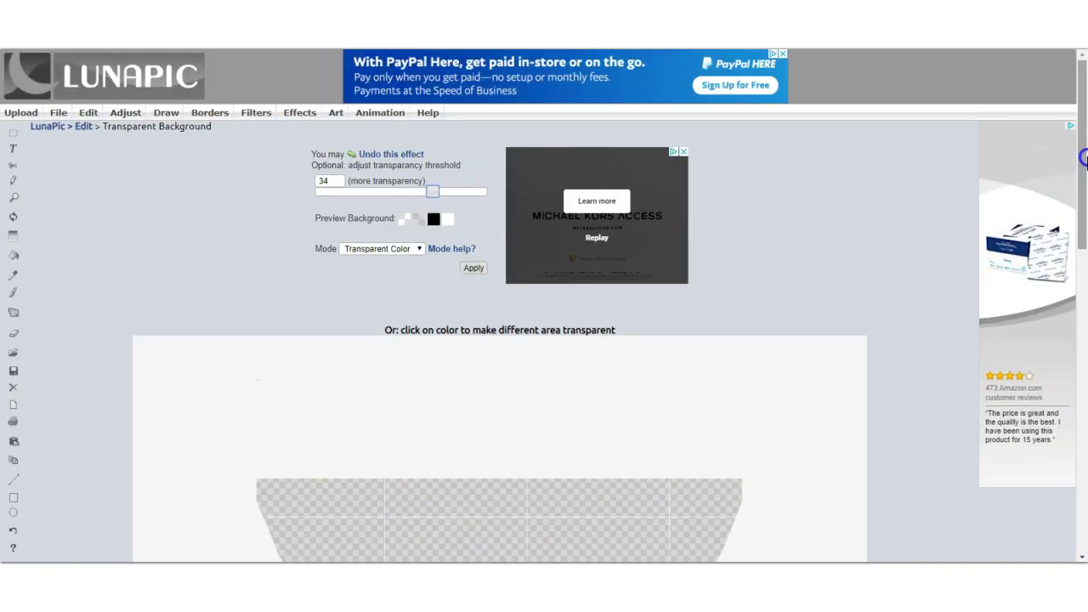
left_click(472, 269)
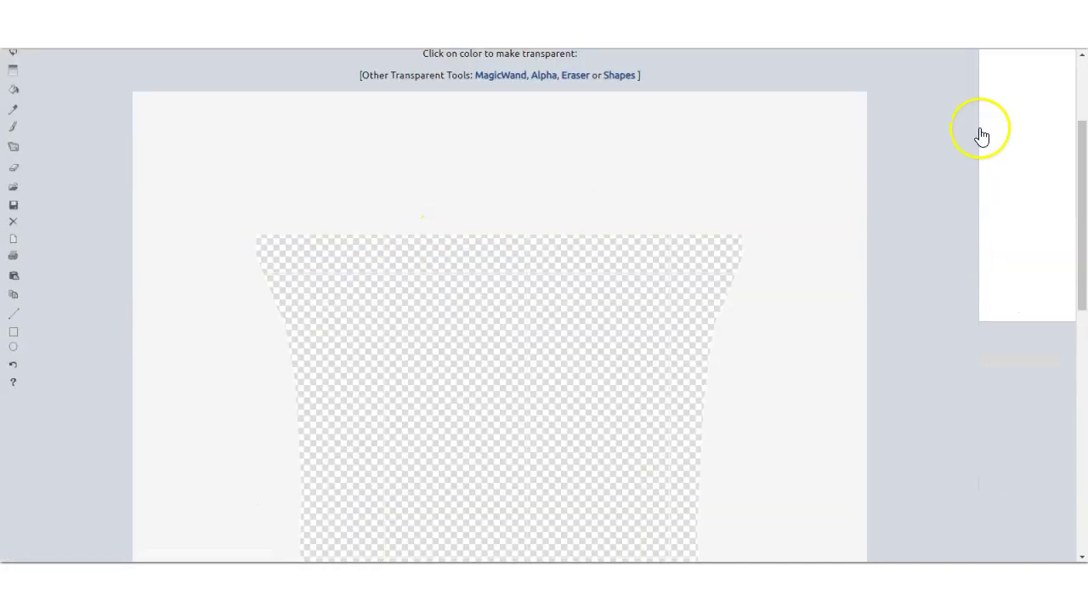
left_click(1086, 170)
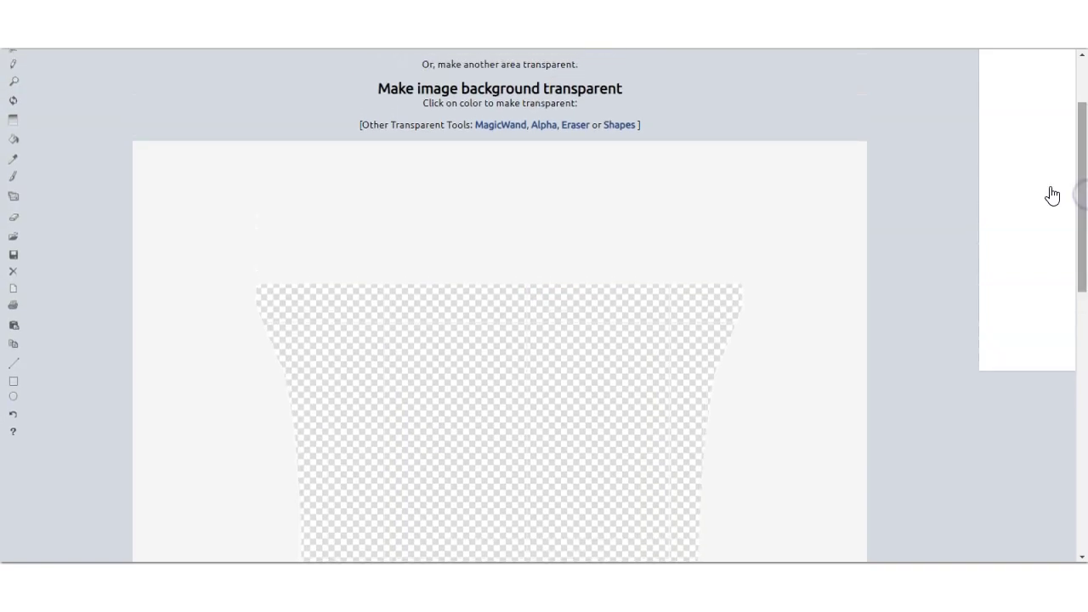
Select LunaPic's Eraser tool with the largest brush size.
left_click(15, 223)
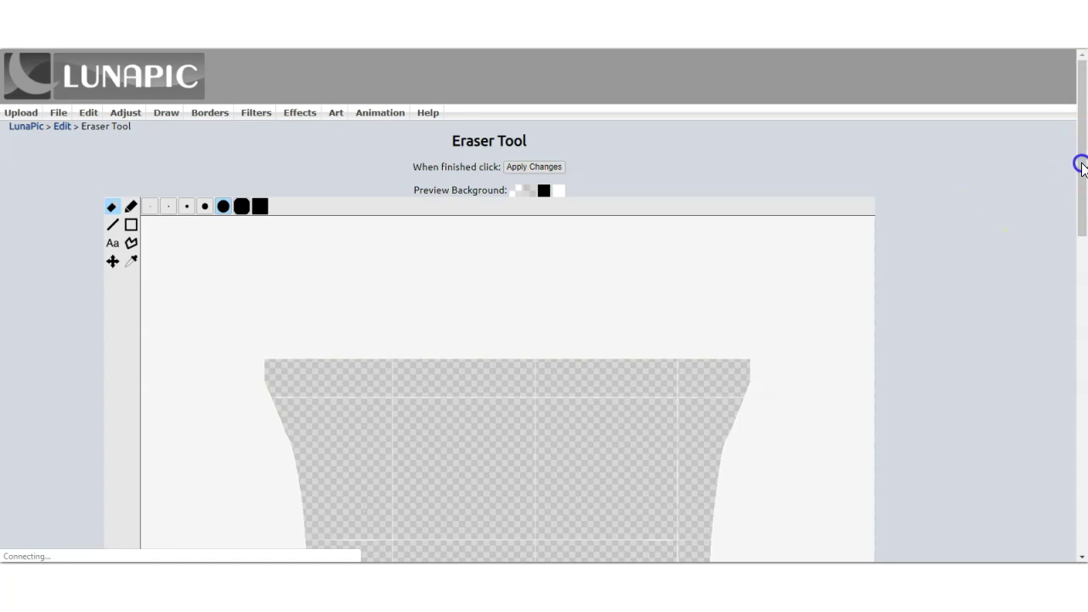
scroll(1082, 180, "down", 2)
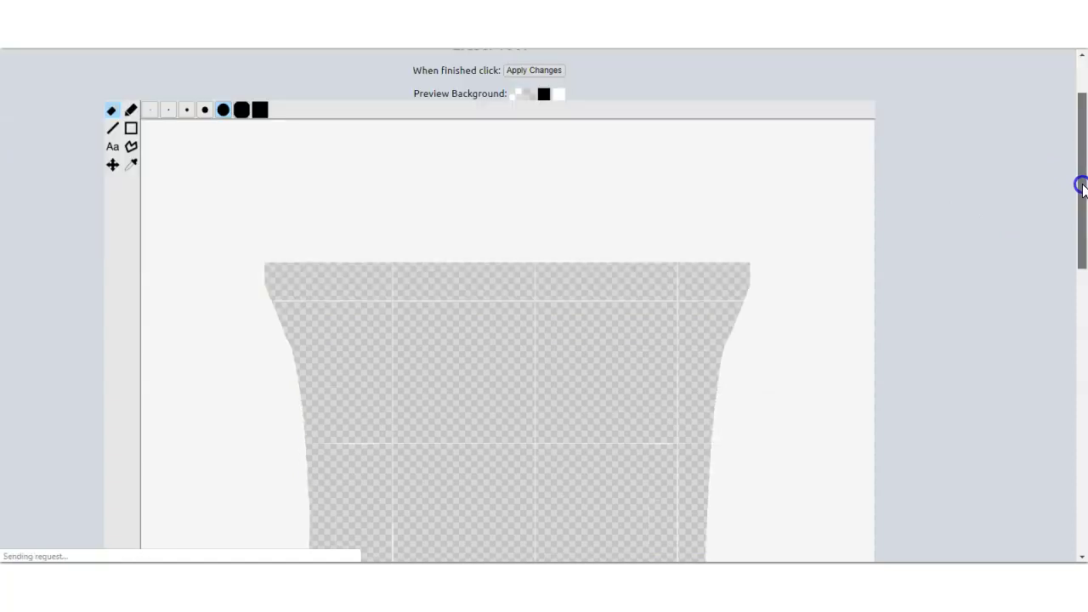
scroll(1082, 192, "down", 2)
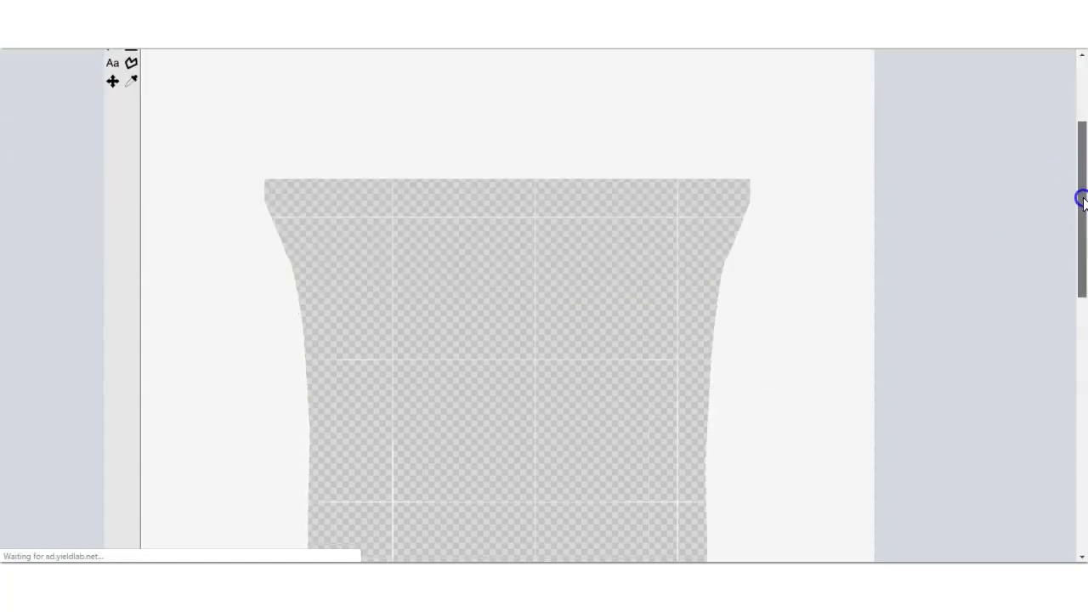
scroll(478, 185, "down", 1)
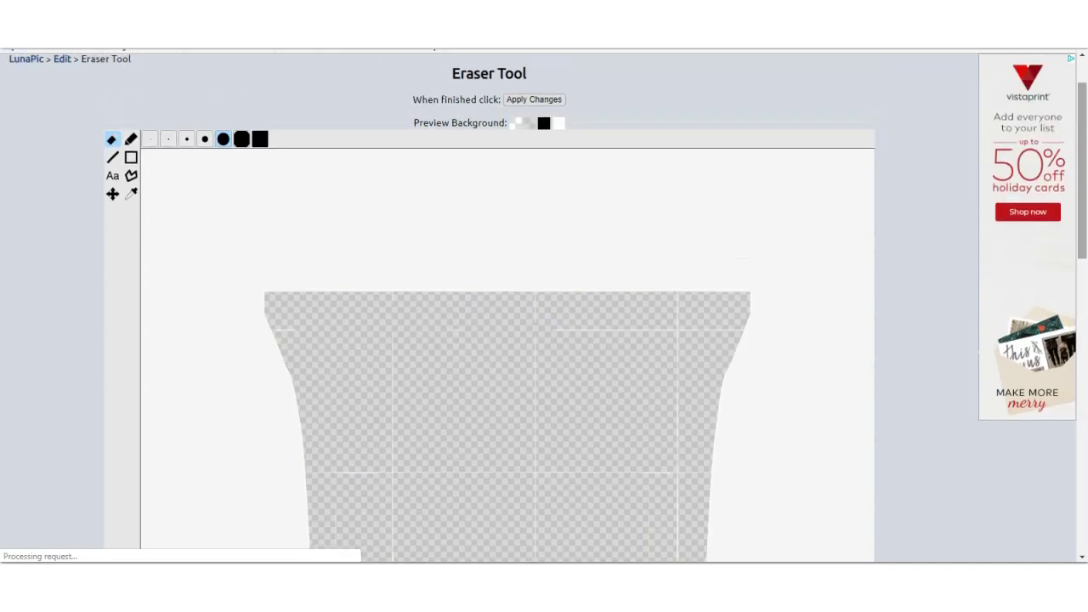
mouse_move(267, 148)
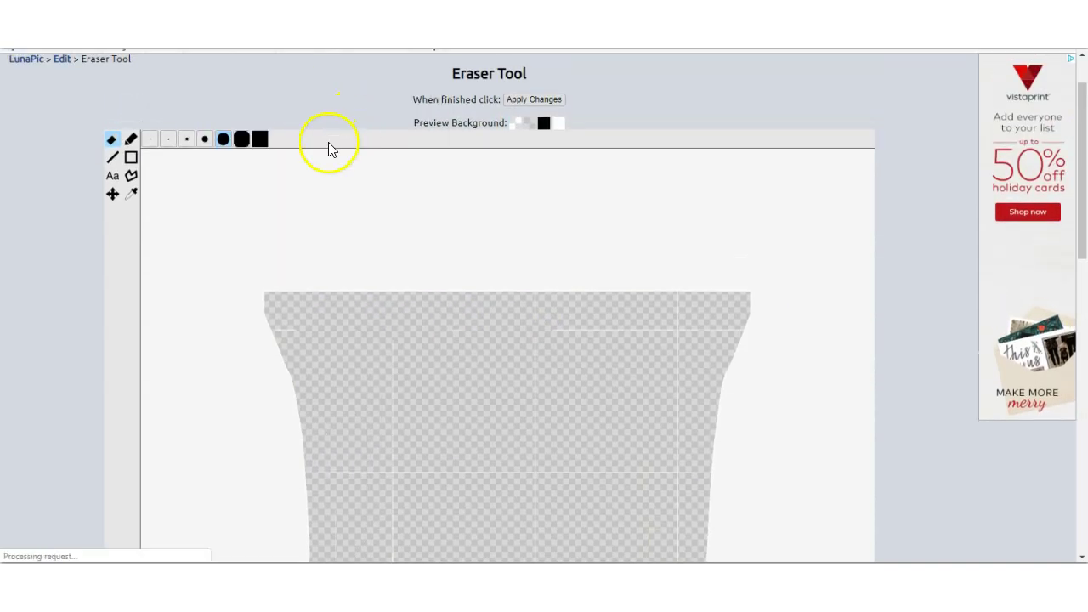
left_click(223, 139)
left_click(380, 248)
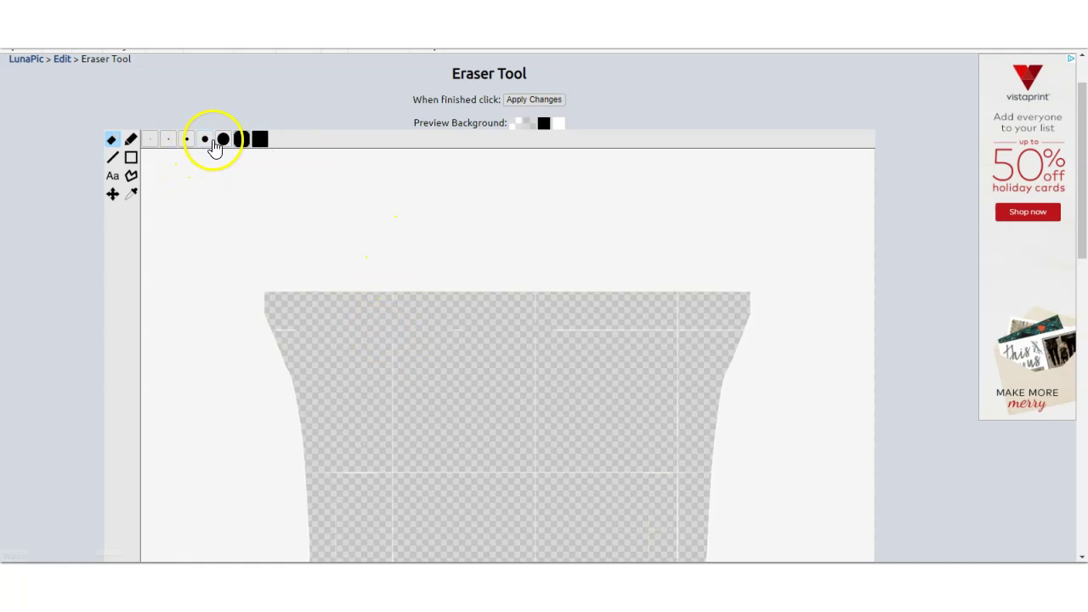
left_click(262, 139)
Erase the faint leftover grid lines throughout the bag shape, including near its top.
left_click(394, 371)
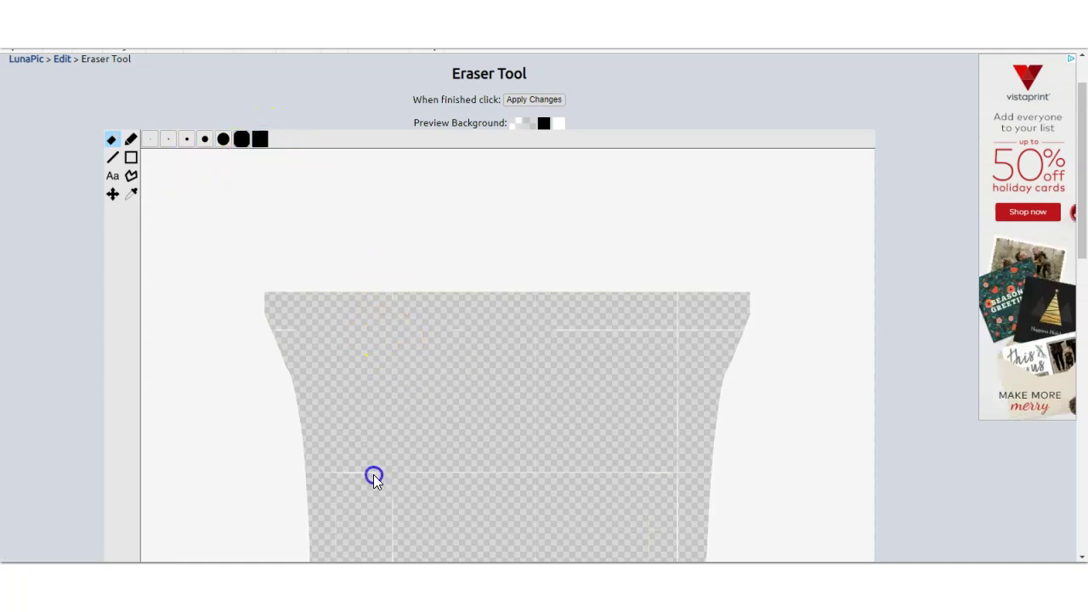
left_click(676, 472)
left_click(538, 355)
left_click(675, 322)
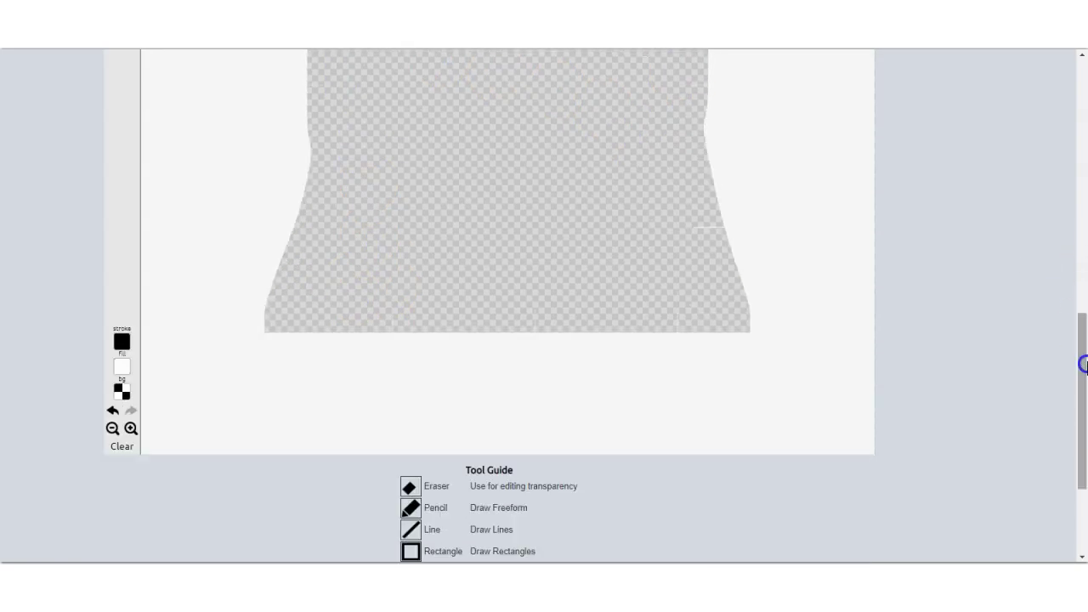
left_click(498, 247)
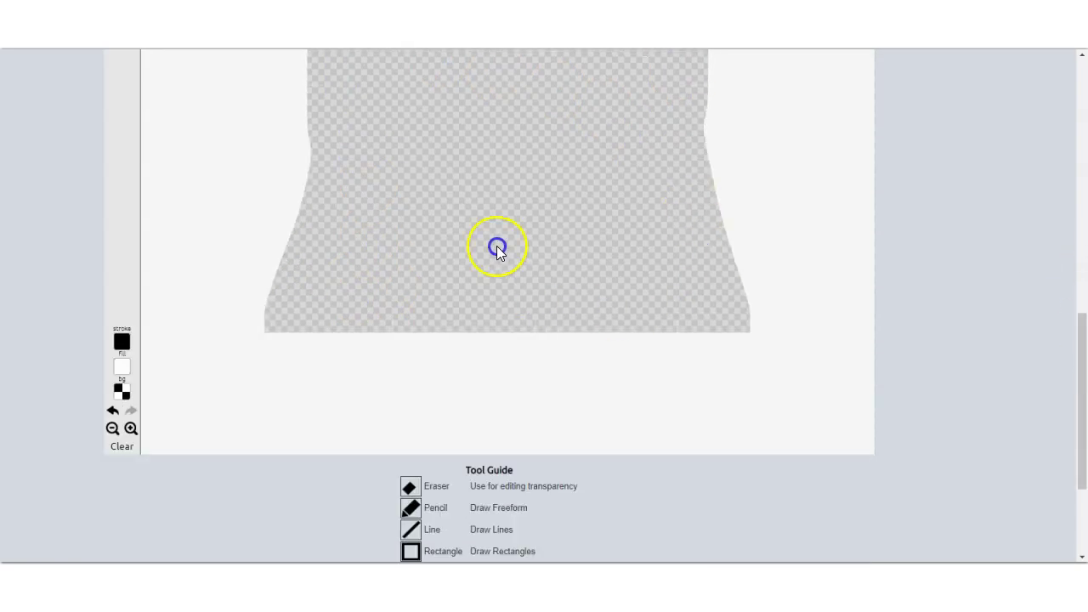
left_click(359, 209)
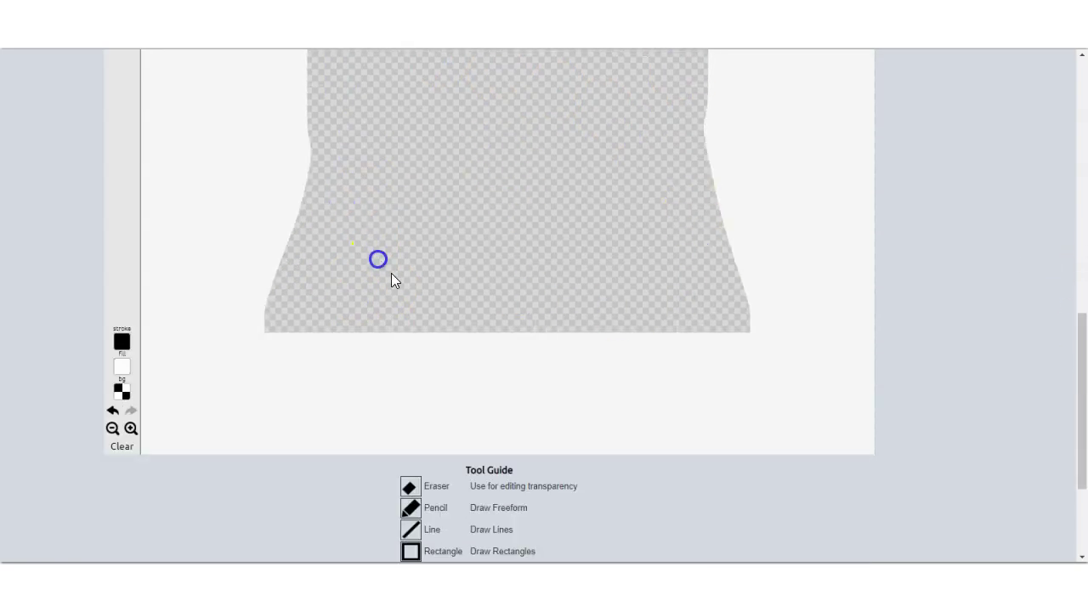
left_click_drag(1084, 388, 1082, 244)
left_click(490, 160)
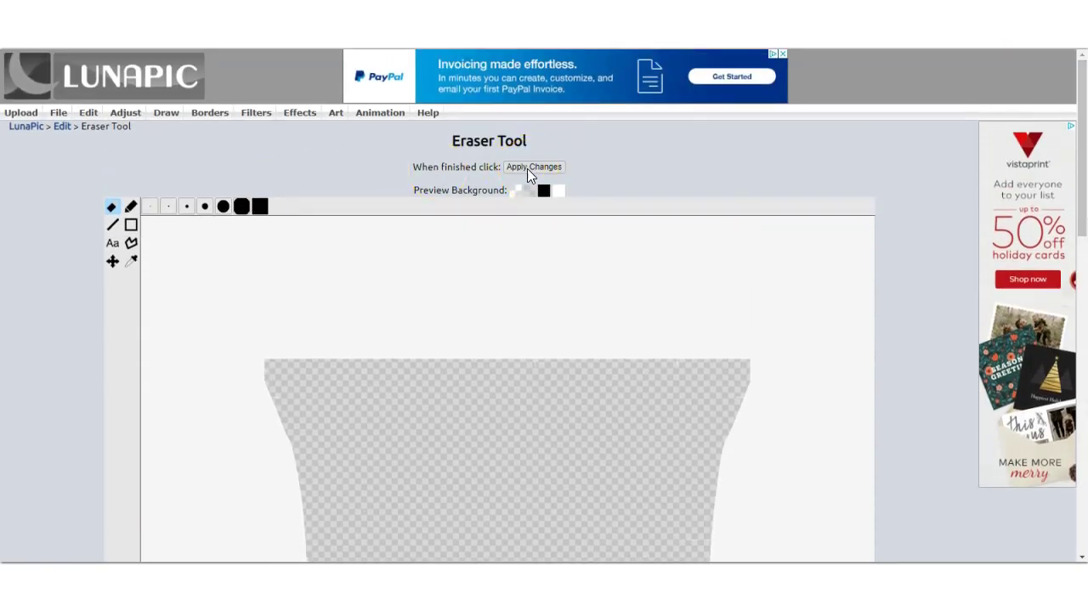
Apply the eraser changes to keep the cleaned 1200×1600 PNG bag template.
left_click(528, 168)
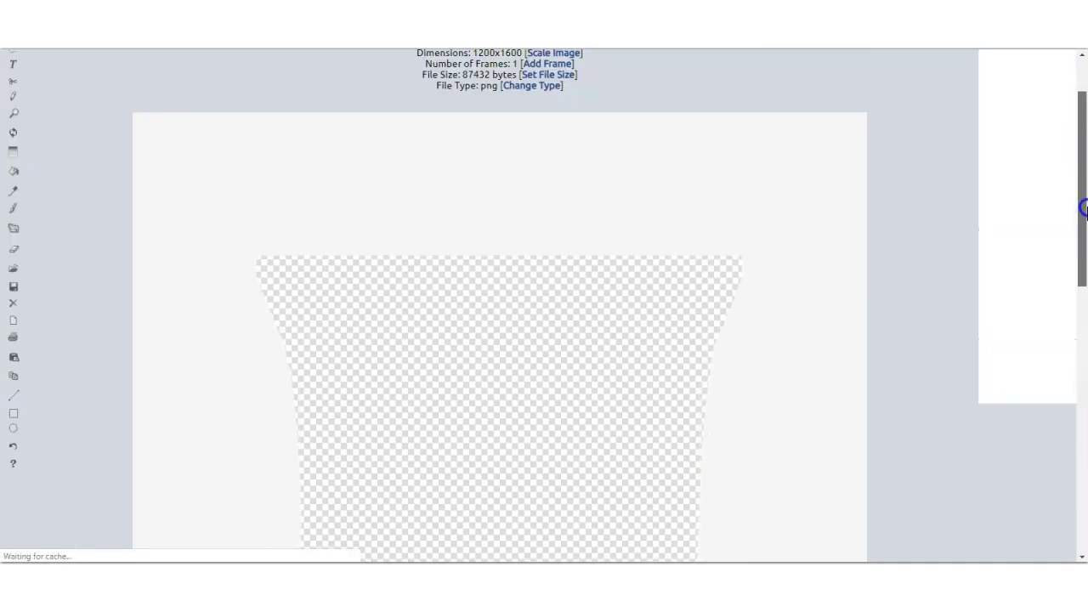
scroll(1083, 204, "up", 1)
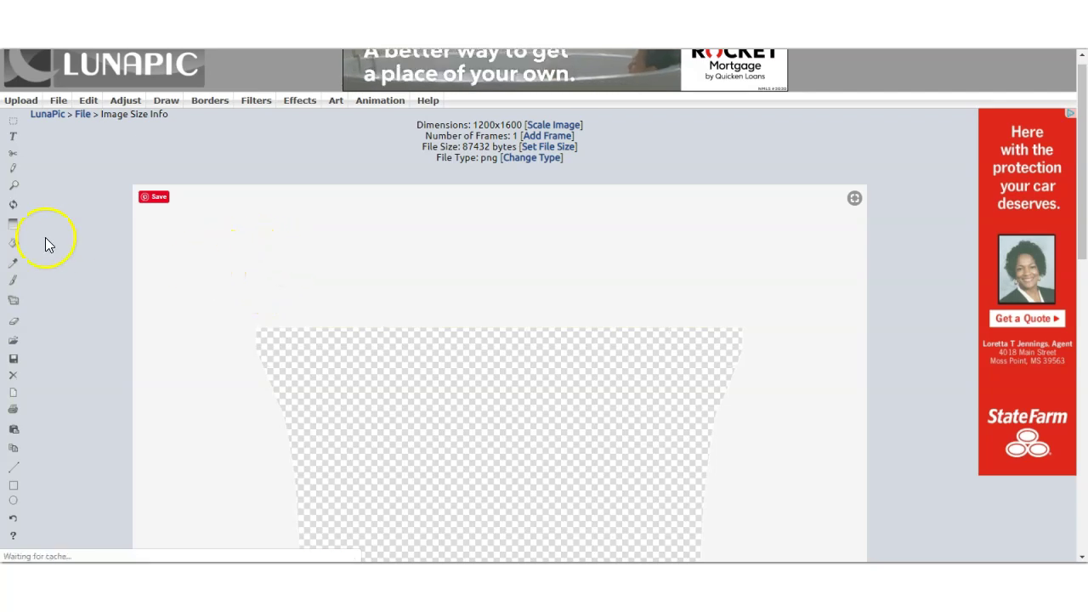
Sample the #F6F6F6 light grey surround with the Eye Drop, then open Replace Color.
left_click(15, 269)
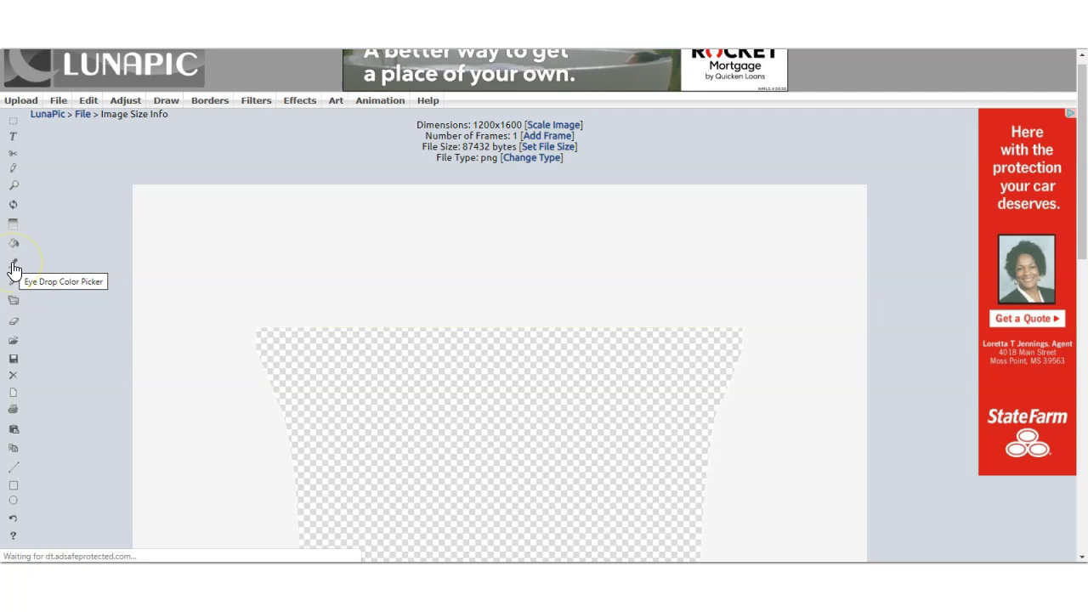
left_click(14, 268)
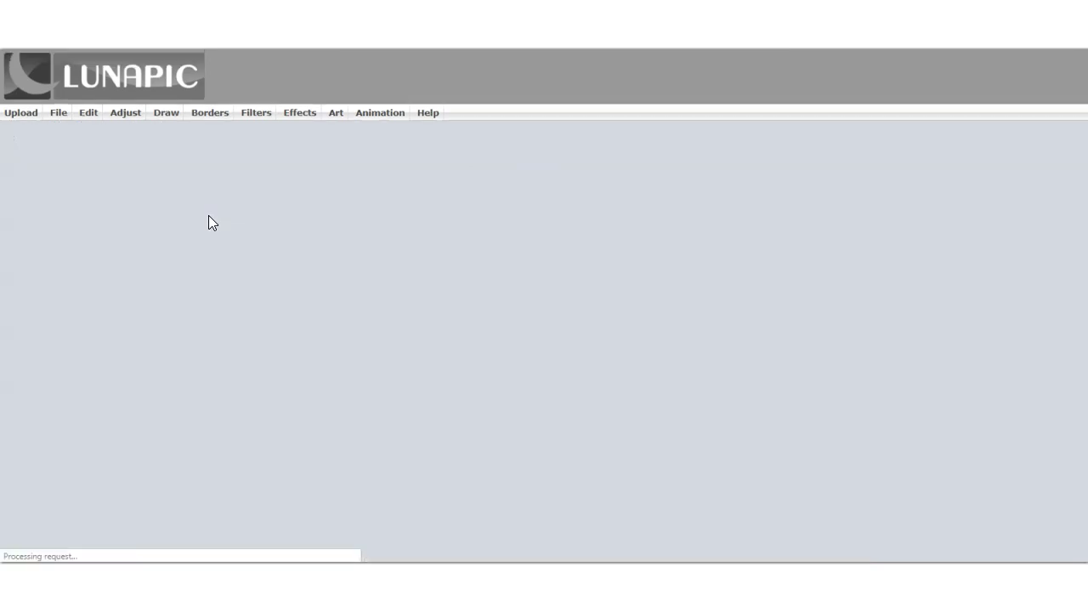
left_click(244, 327)
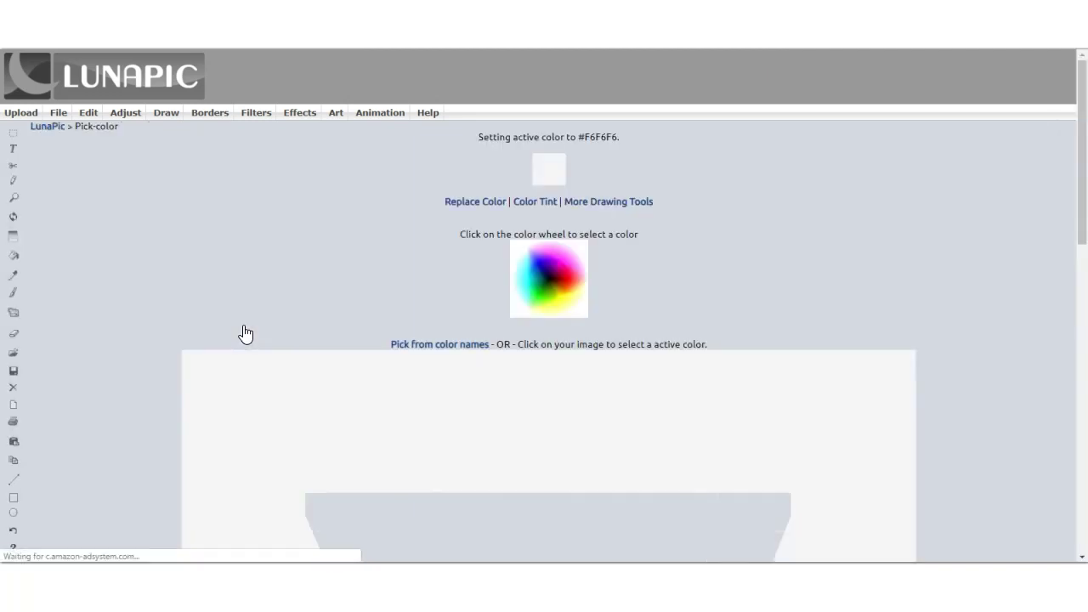
left_click(362, 279)
left_click(425, 204)
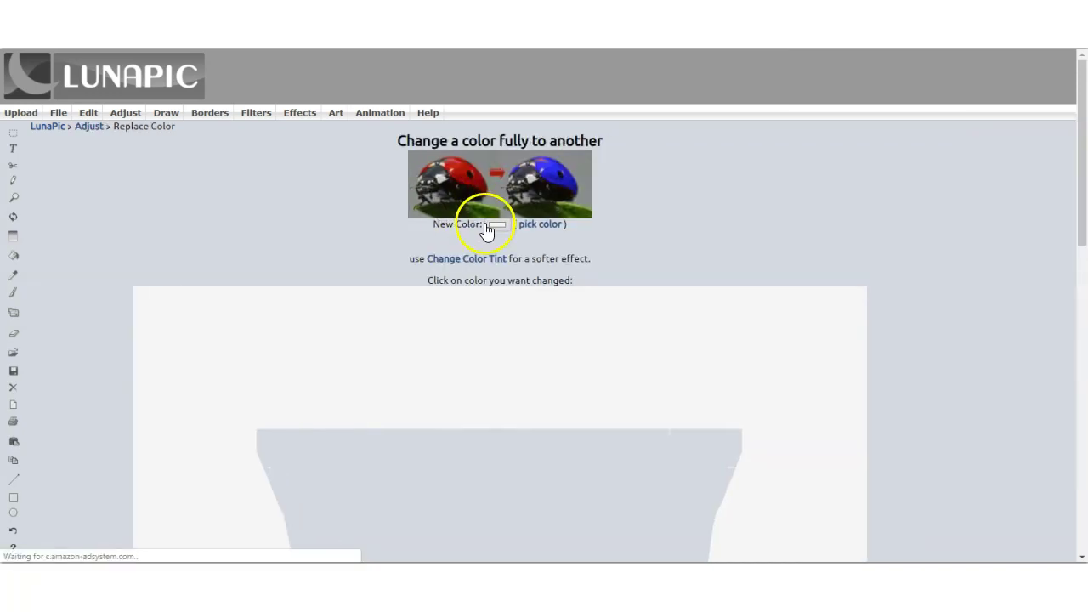
Replace the light grey surround with white and apply the colour change.
left_click(440, 228)
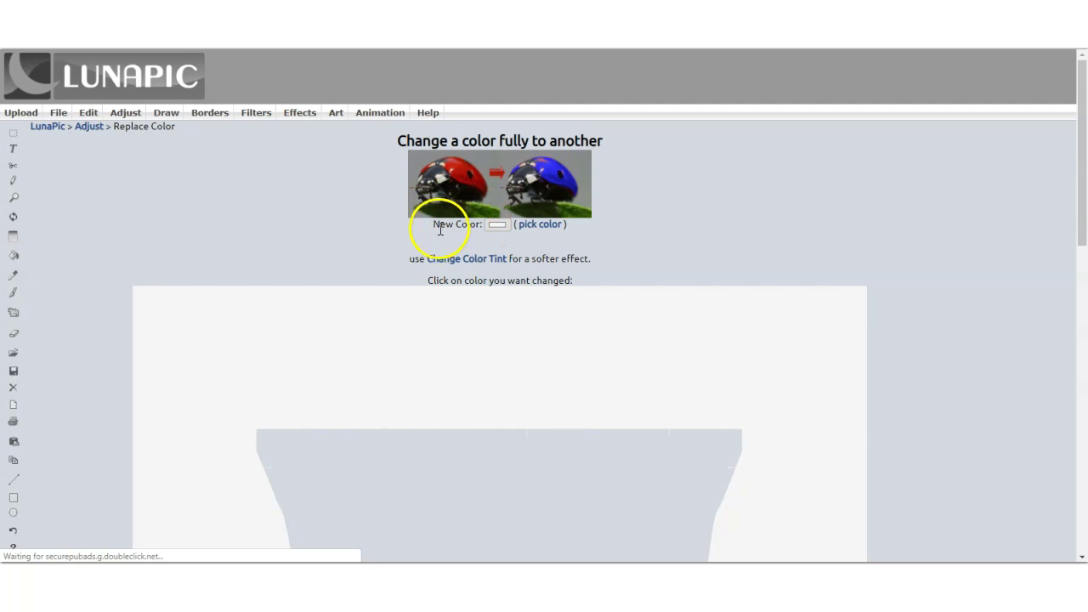
left_click(500, 226)
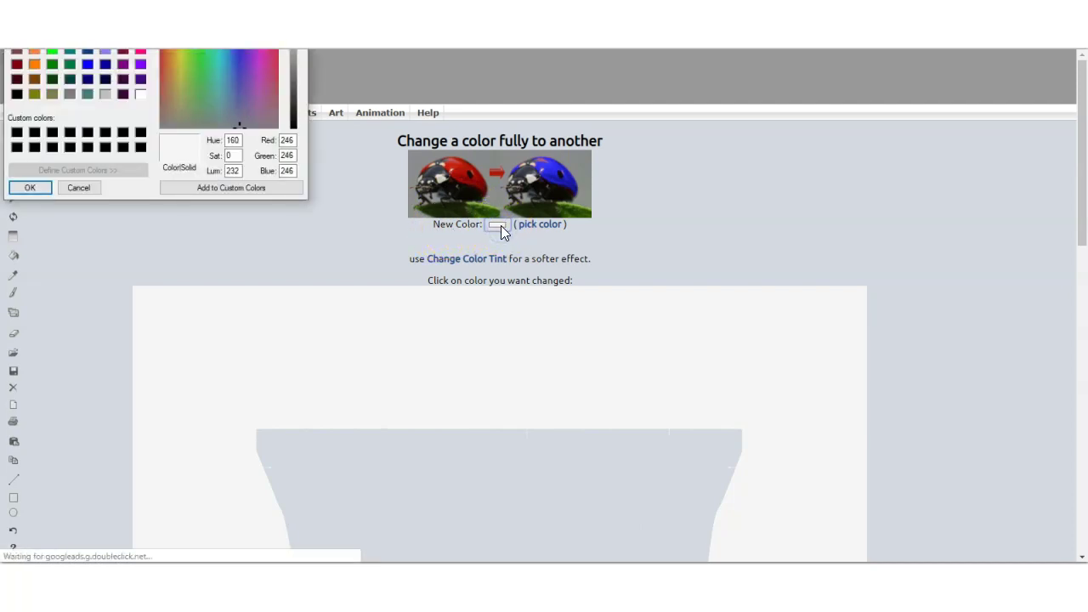
left_click(140, 95)
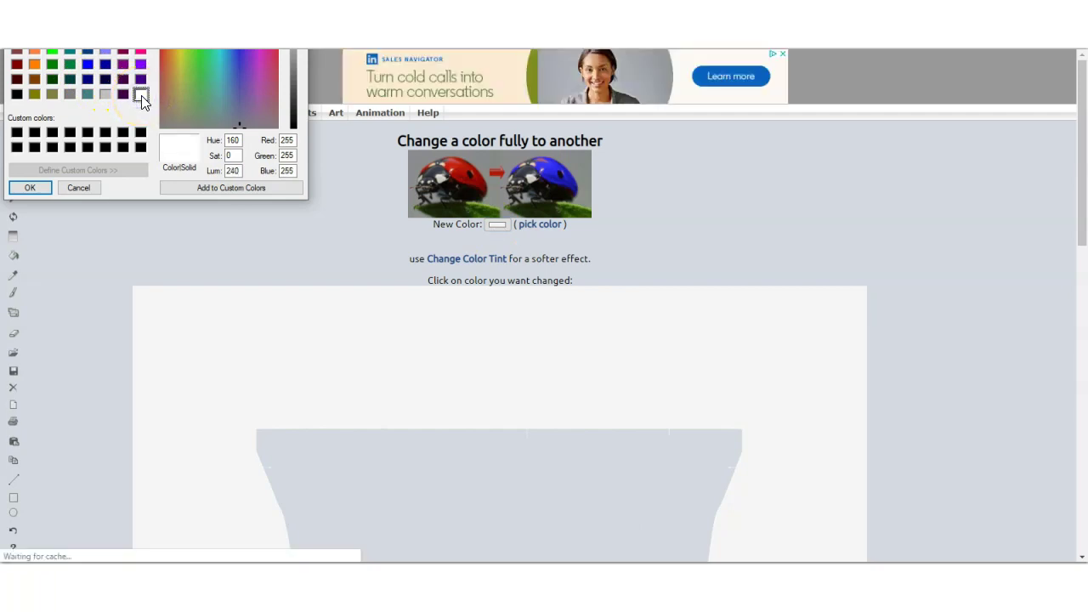
left_click(28, 187)
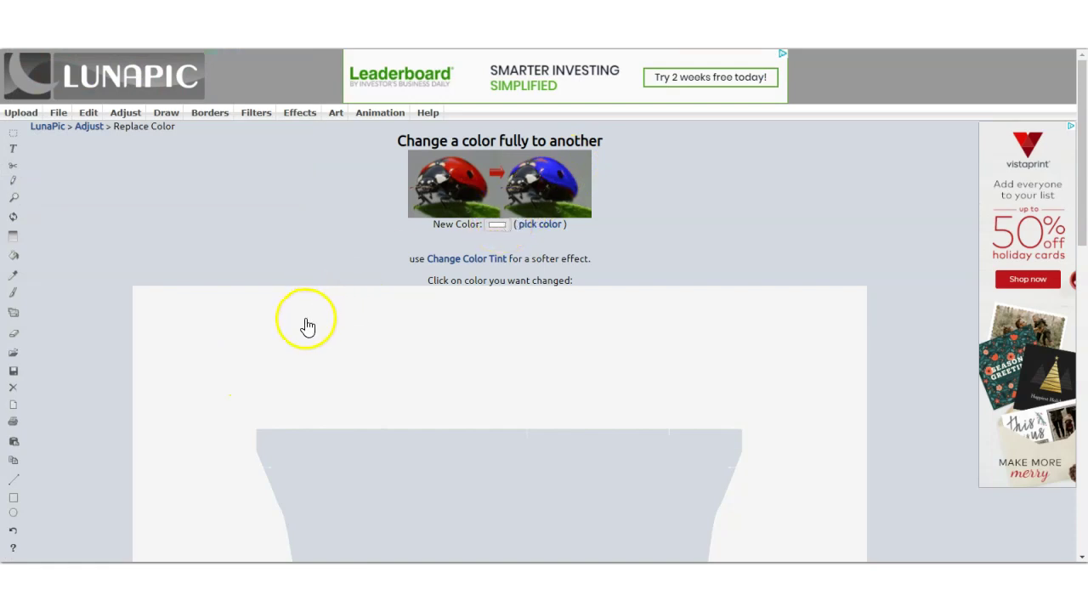
left_click(266, 331)
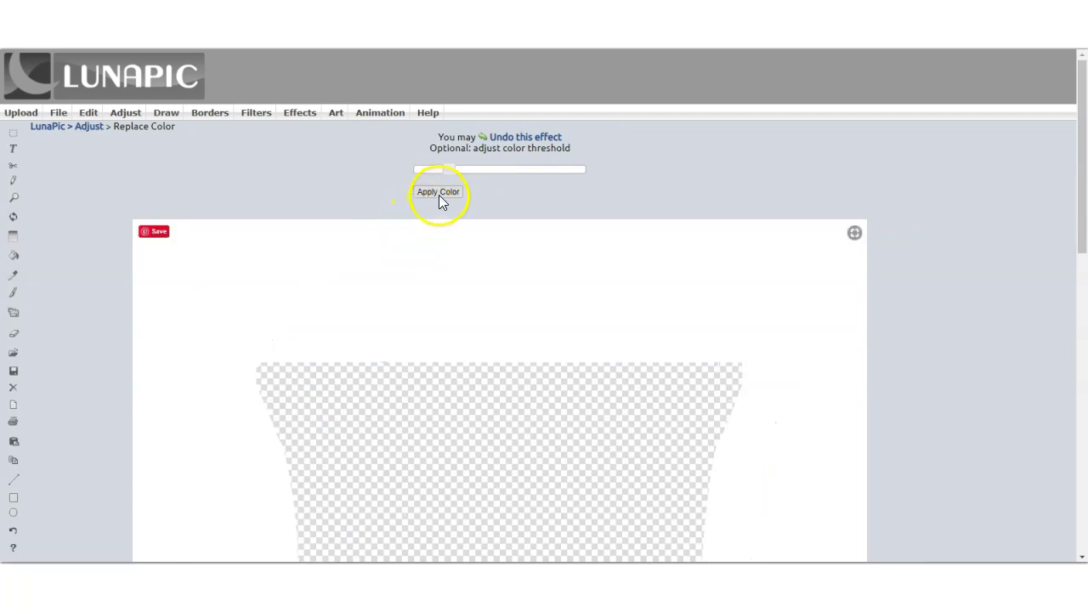
left_click(437, 192)
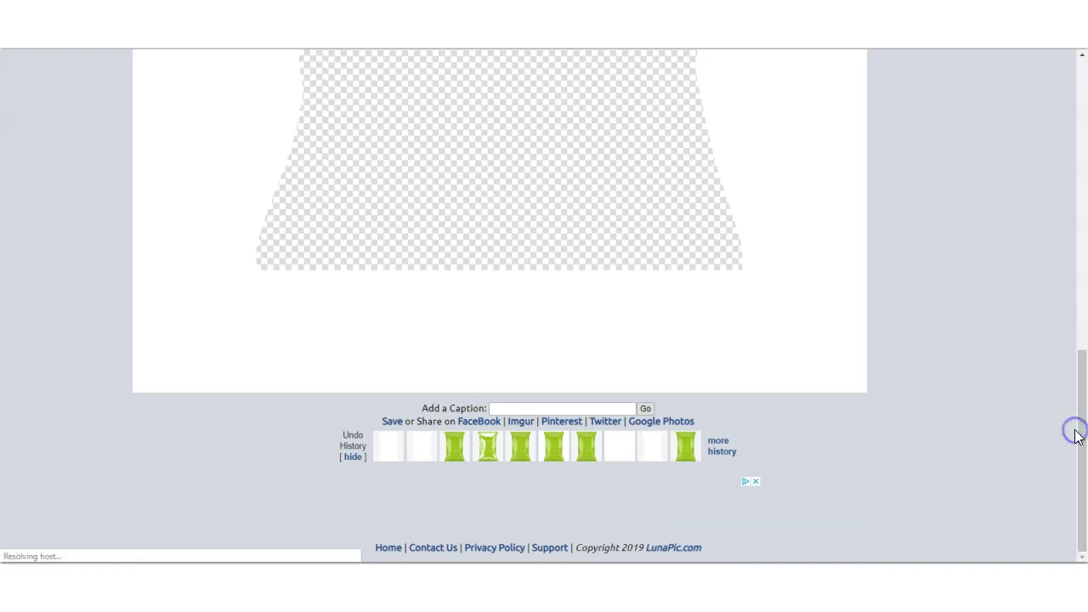
Save the edited transparent chip bag PNG to the computer.
left_click(392, 422)
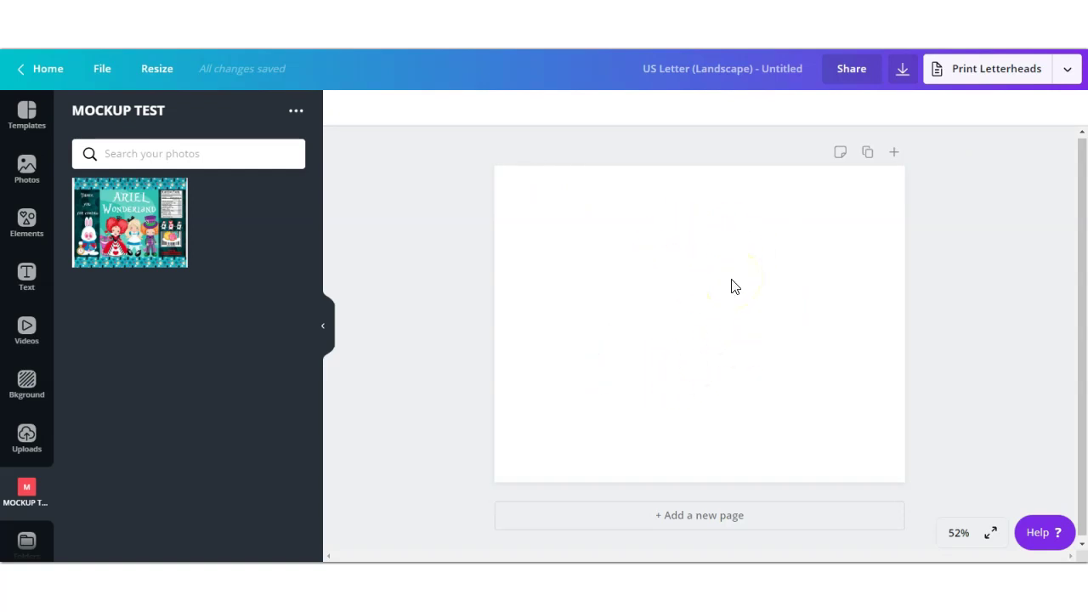
Upload the saved CHIP-BAG-MOCKUP image into the MOCKUP TEST uploads beside the Wonderland design.
left_click(26, 442)
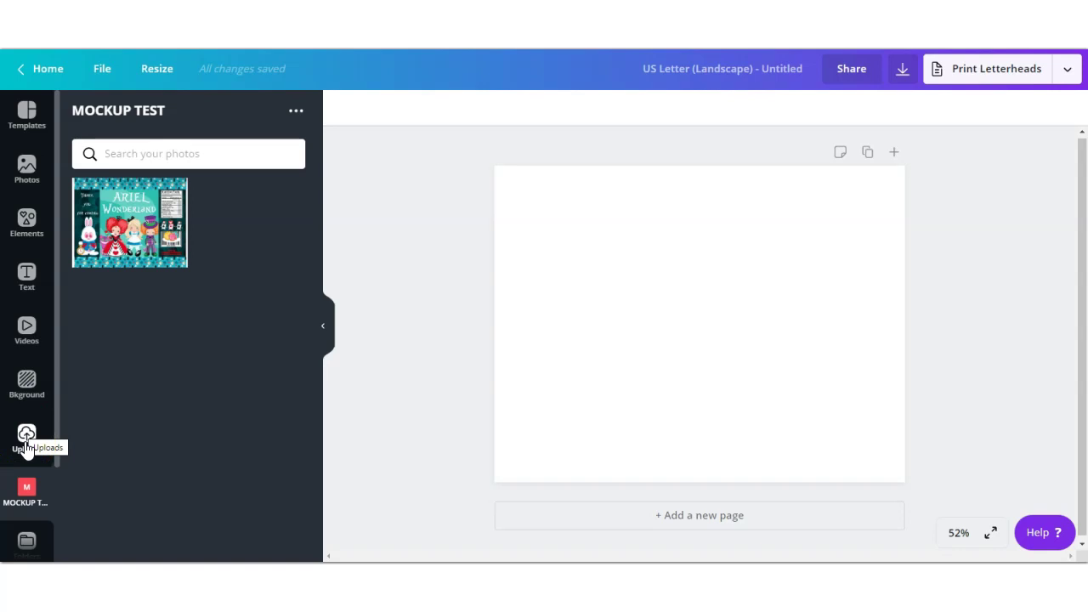
left_click(26, 445)
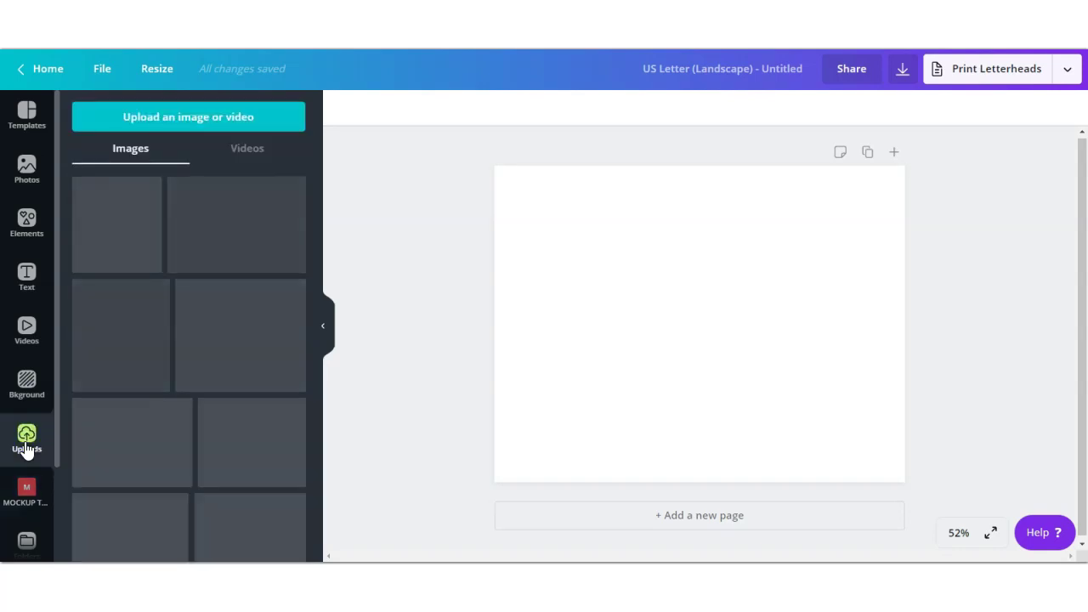
left_click(188, 116)
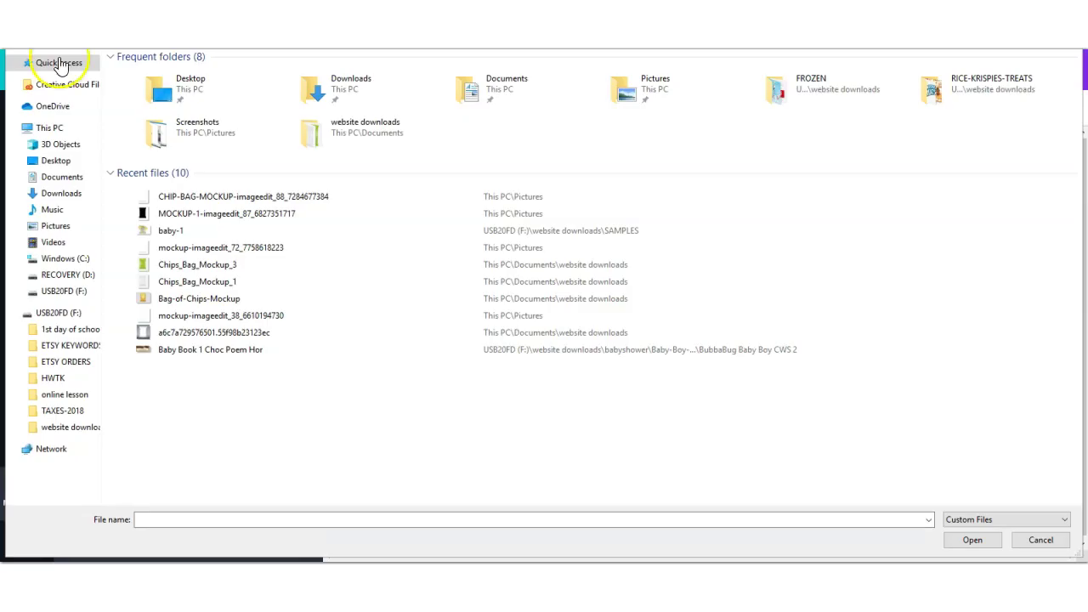
left_click(230, 199)
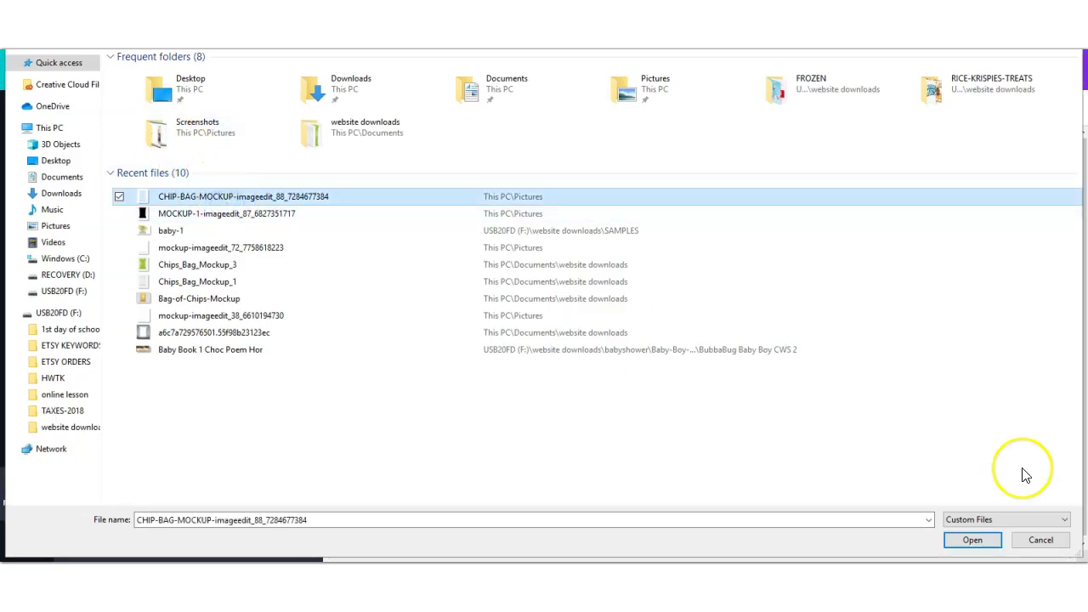
left_click(961, 548)
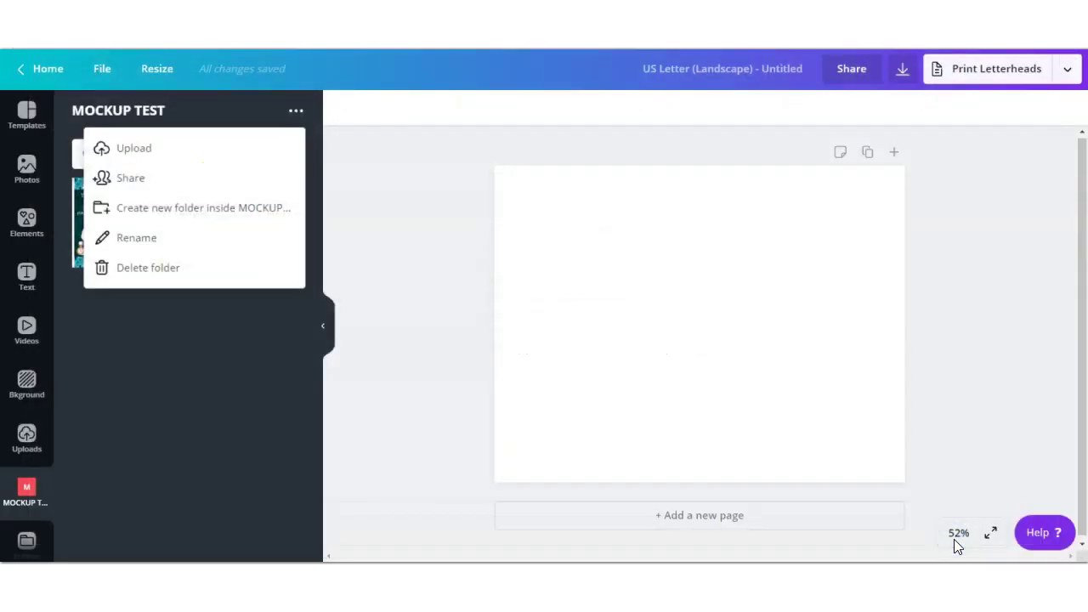
left_click(397, 59)
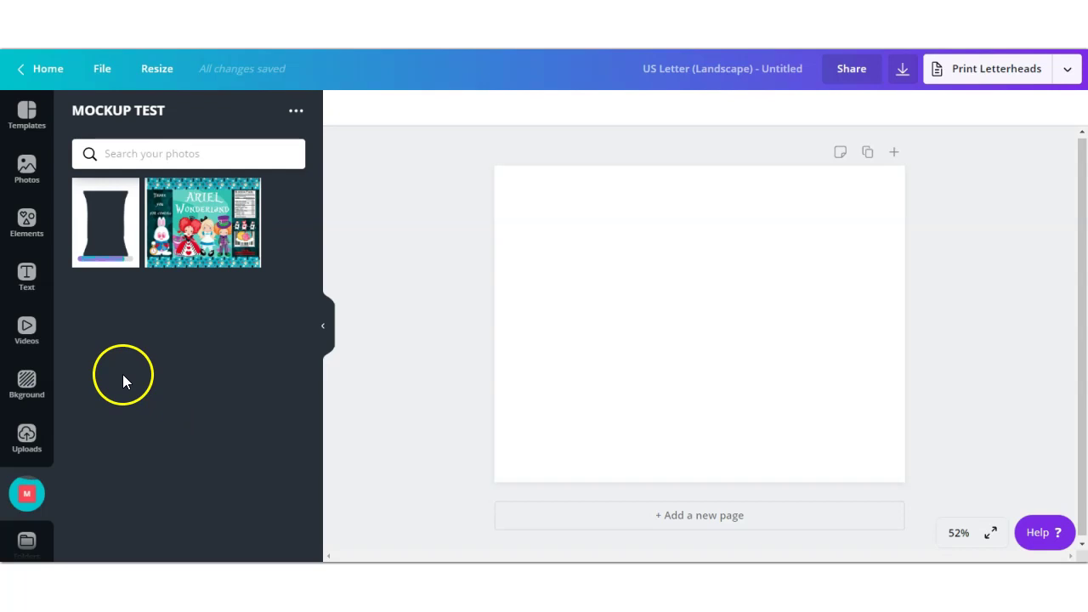
mouse_move(91, 206)
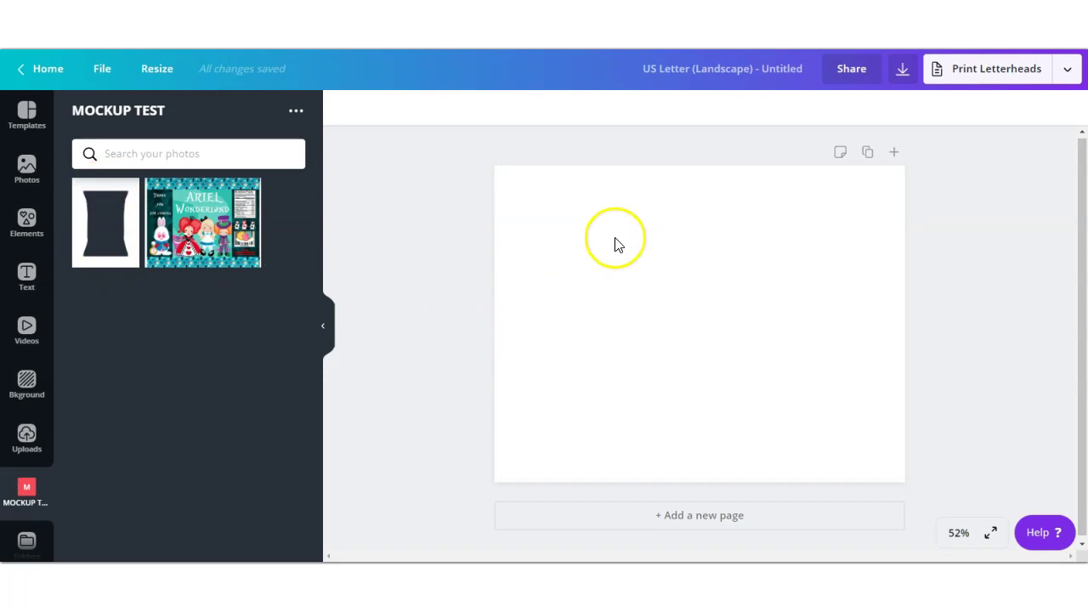
Change the page background colour to light grey.
left_click(557, 209)
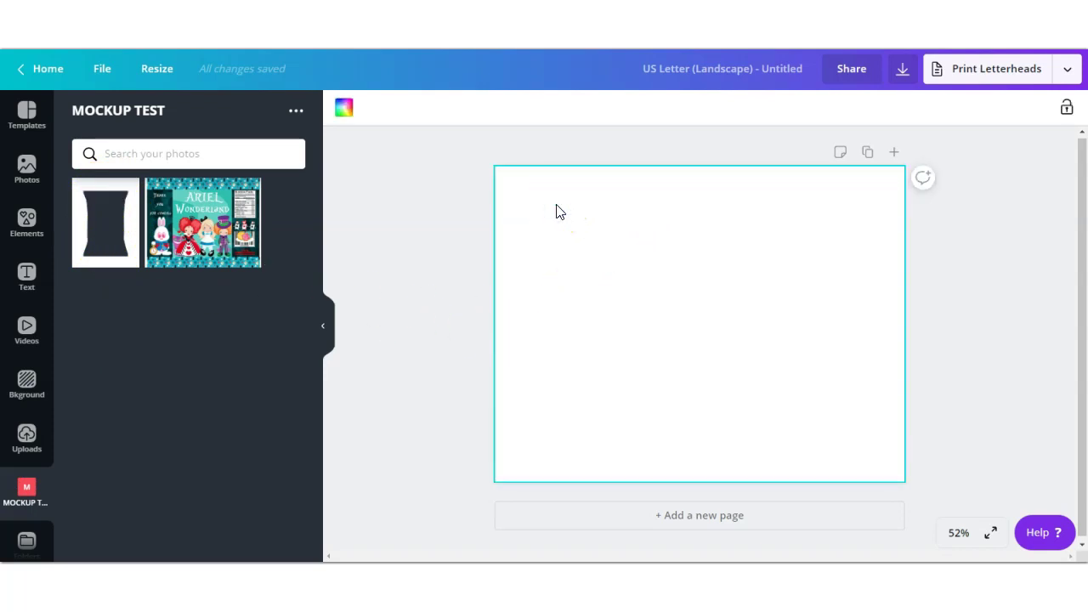
left_click(343, 109)
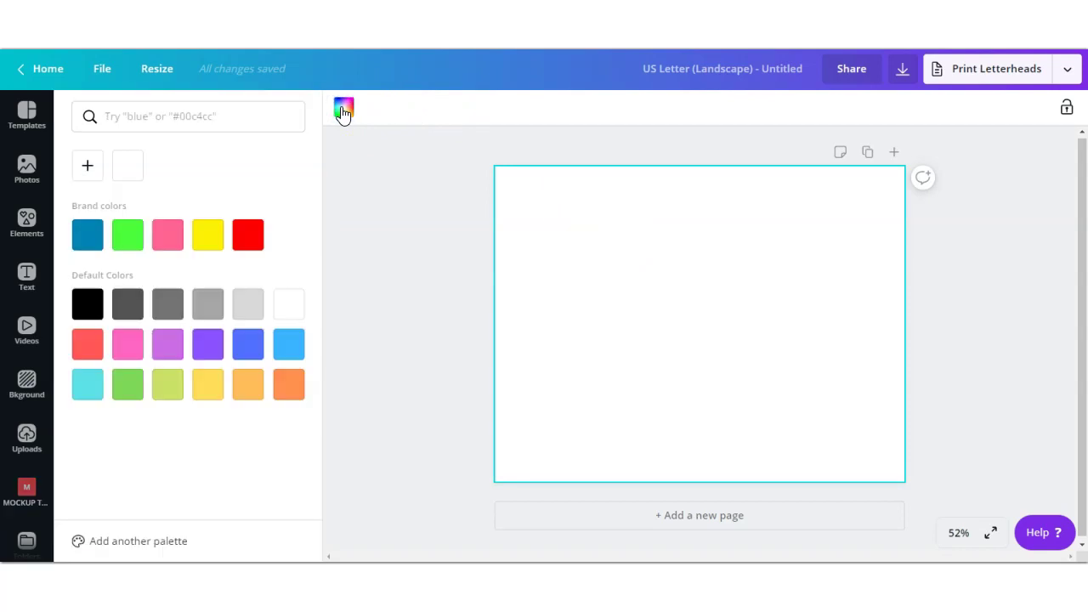
left_click(238, 311)
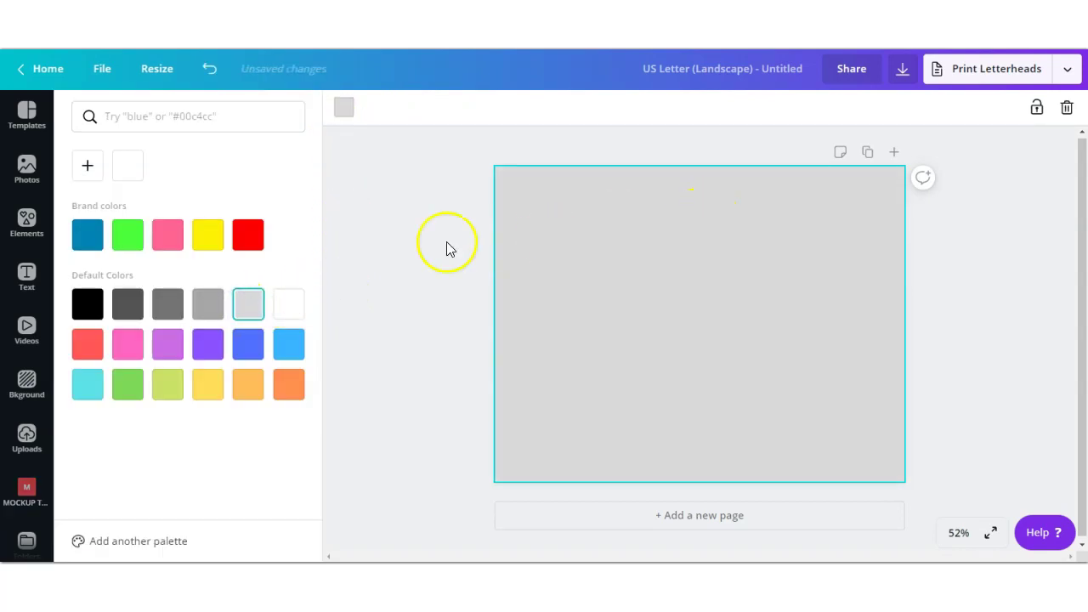
left_click(409, 250)
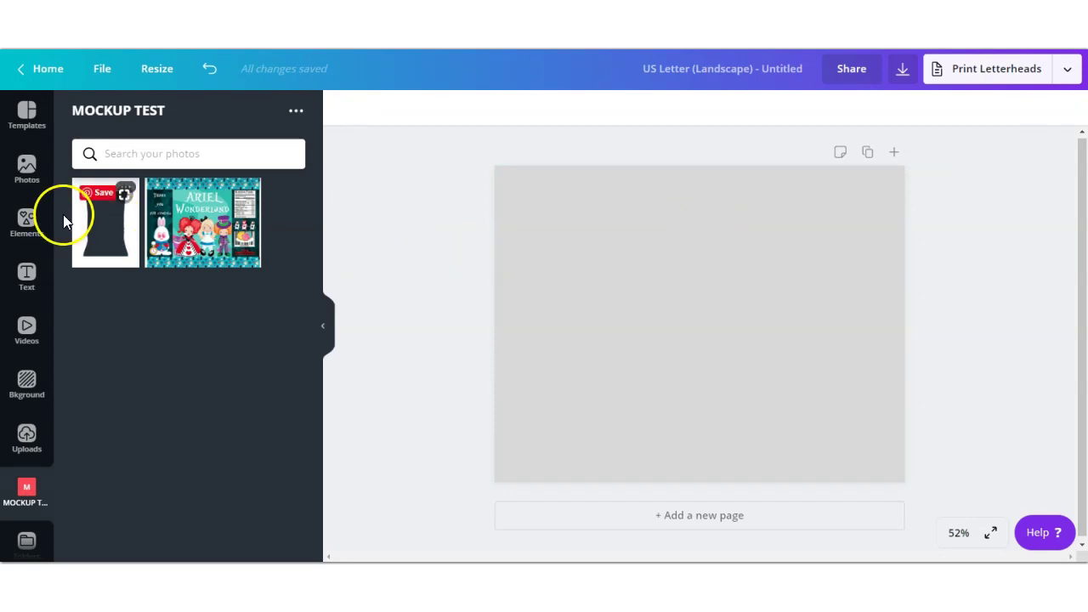
Add the chip-bag mockup, enlarge it, and align it flush to the page's left edge.
left_click(82, 236)
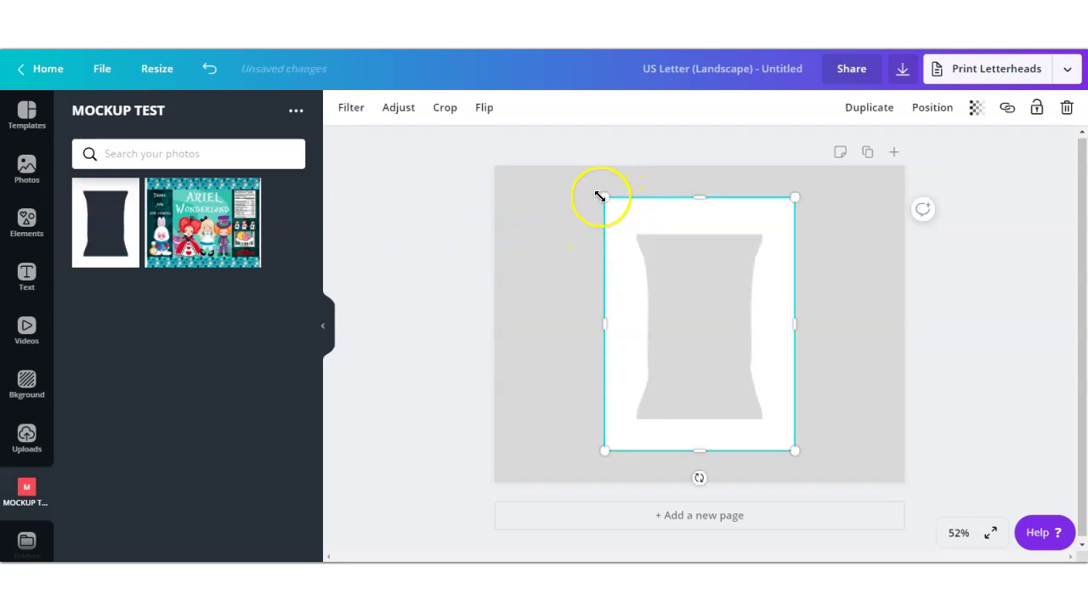
left_click_drag(553, 187, 533, 188)
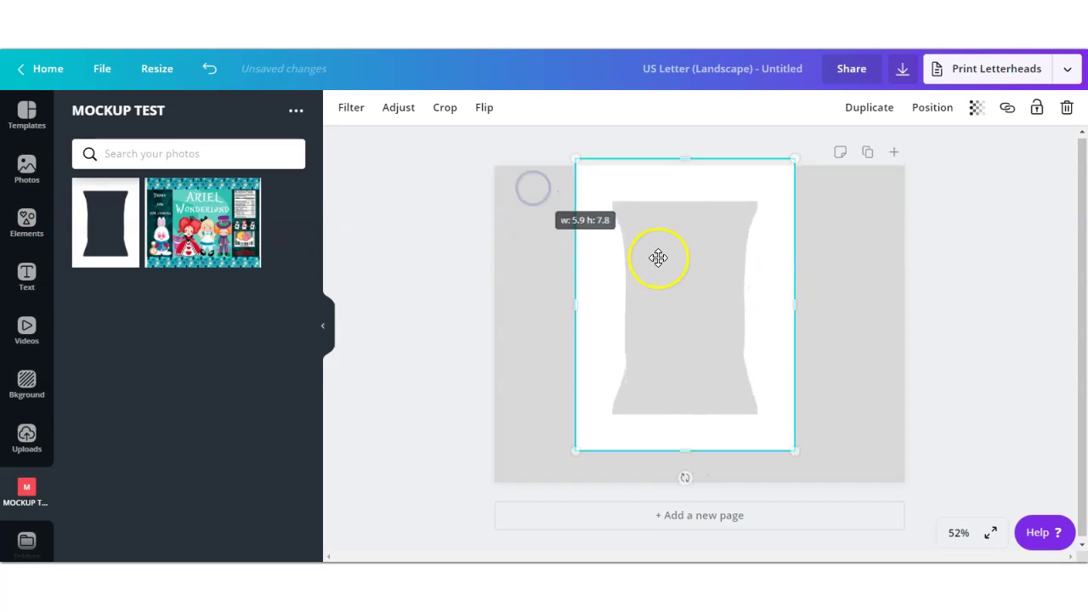
left_click(765, 288)
left_click_drag(721, 290, 685, 298)
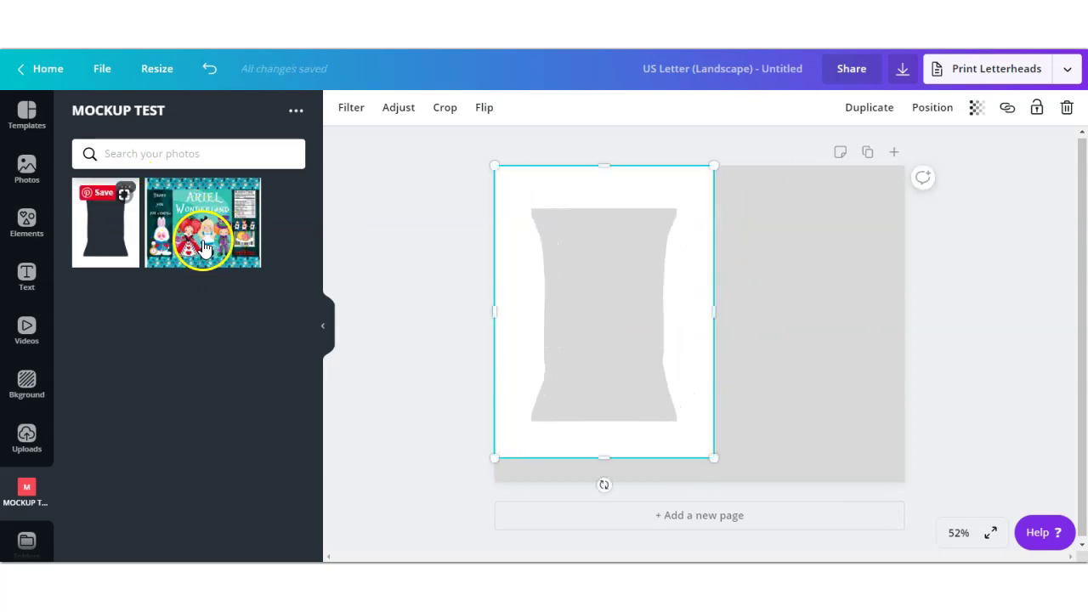
Add the Ariel Wonderland design and crop both sides to a front panel about 4.6 wide.
left_click(204, 246)
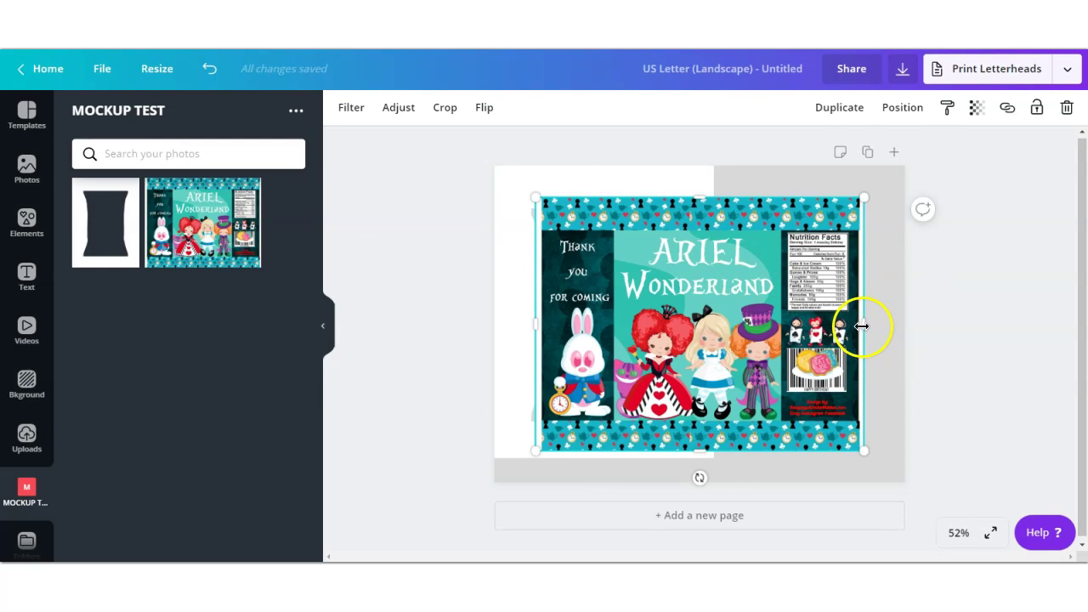
left_click_drag(832, 322, 785, 324)
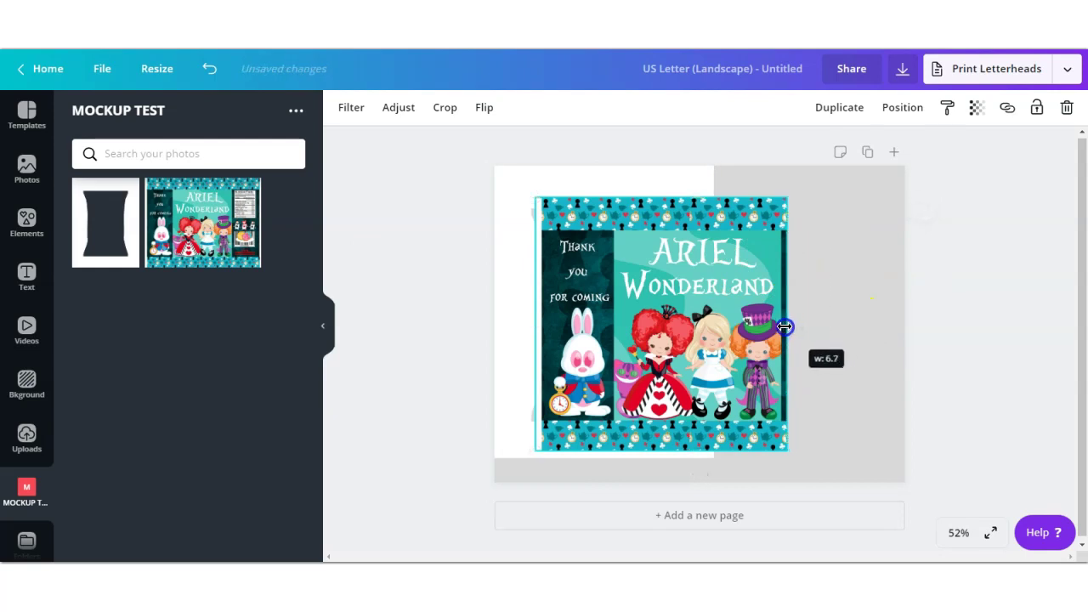
left_click_drag(532, 324, 615, 325)
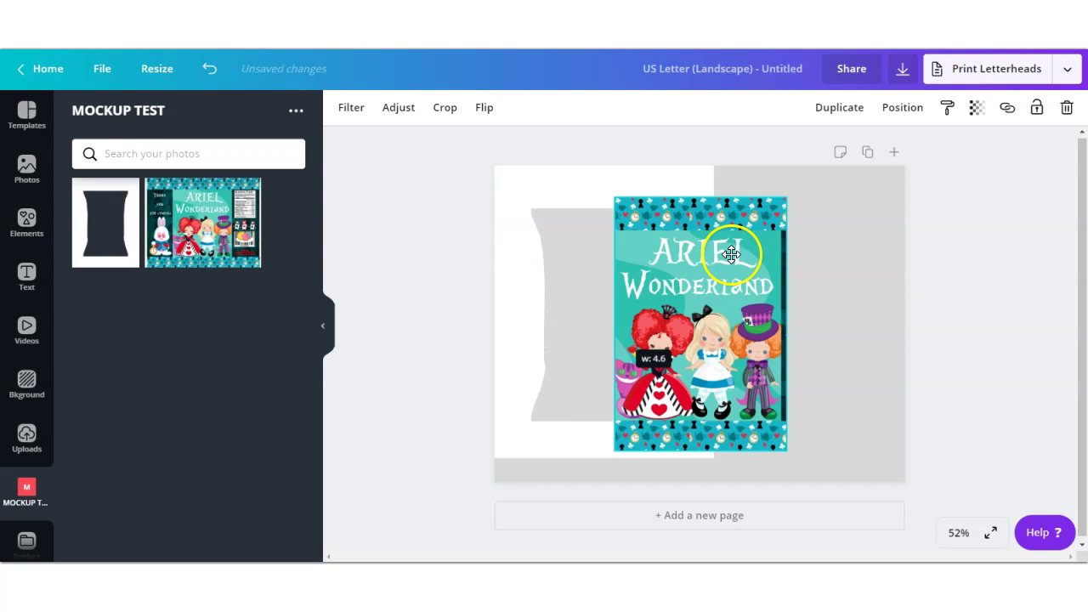
Move the cropped design over the bag shape, send it backward, and enlarge the bag shape.
mouse_move(639, 246)
left_mouse_down()
mouse_move(612, 245)
mouse_move(631, 244)
left_mouse_up()
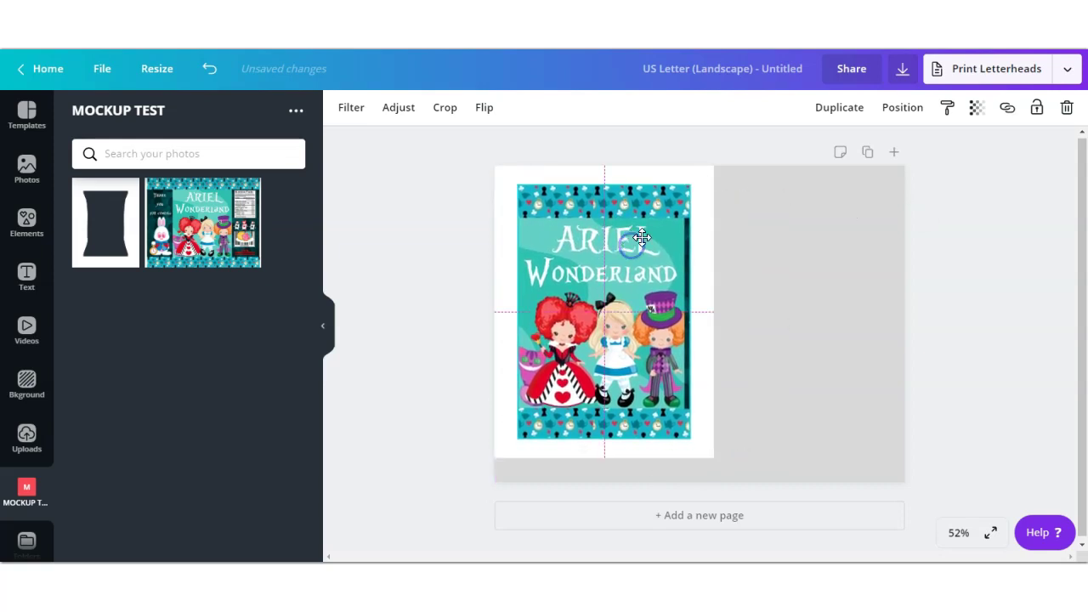
left_click(903, 112)
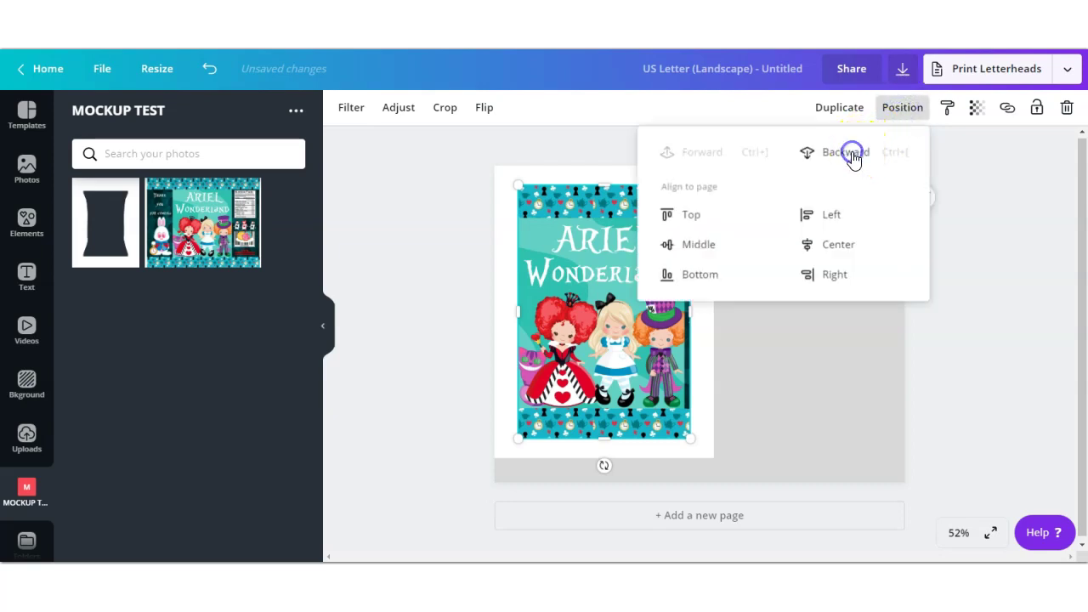
left_click(853, 155)
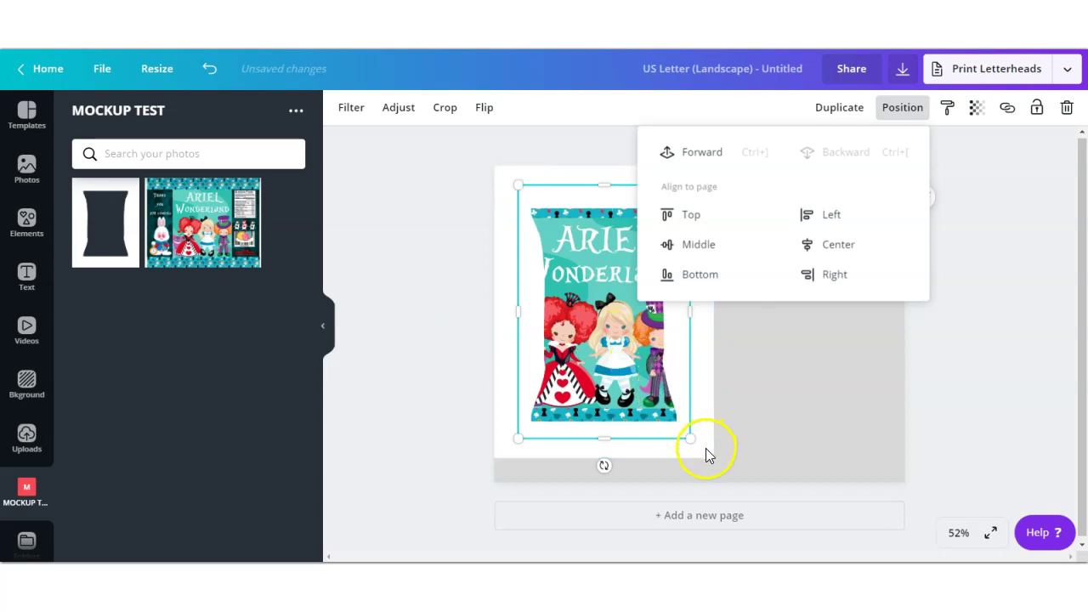
left_click(1000, 357)
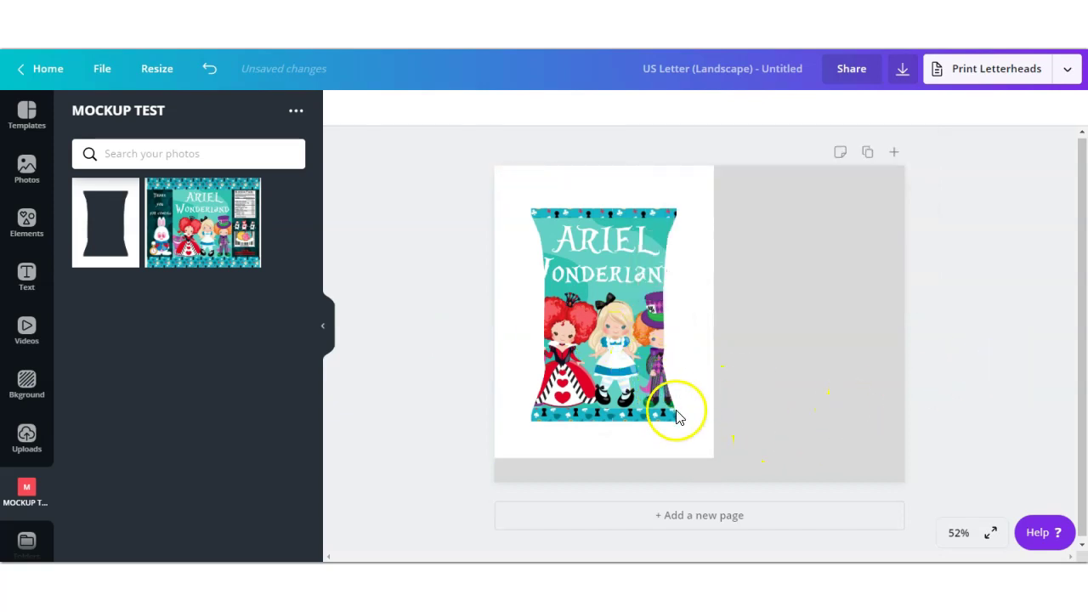
left_click(702, 451)
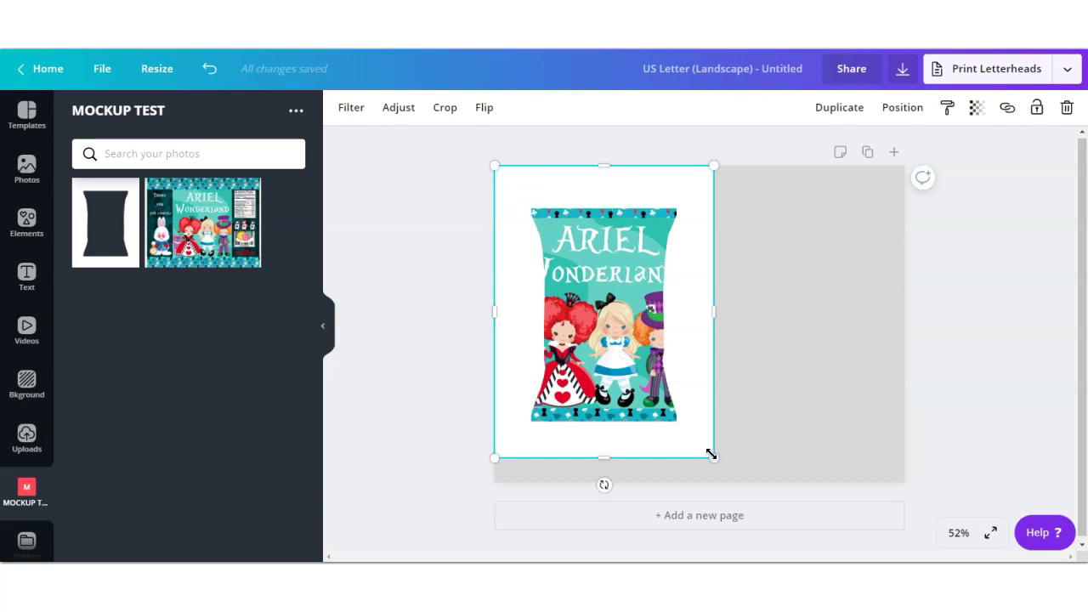
mouse_move(721, 471)
left_mouse_down()
mouse_move(704, 464)
mouse_move(715, 477)
mouse_move(707, 473)
left_mouse_up()
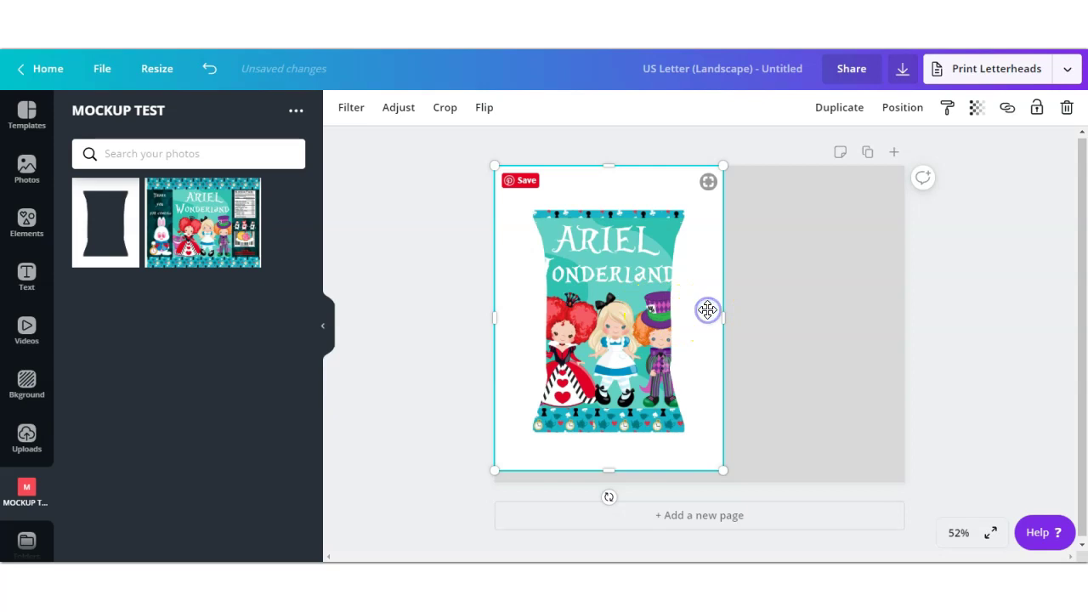
Align the Ariel Wonderland poster with the bag and send it behind the bag shape.
left_click(903, 113)
left_click(839, 162)
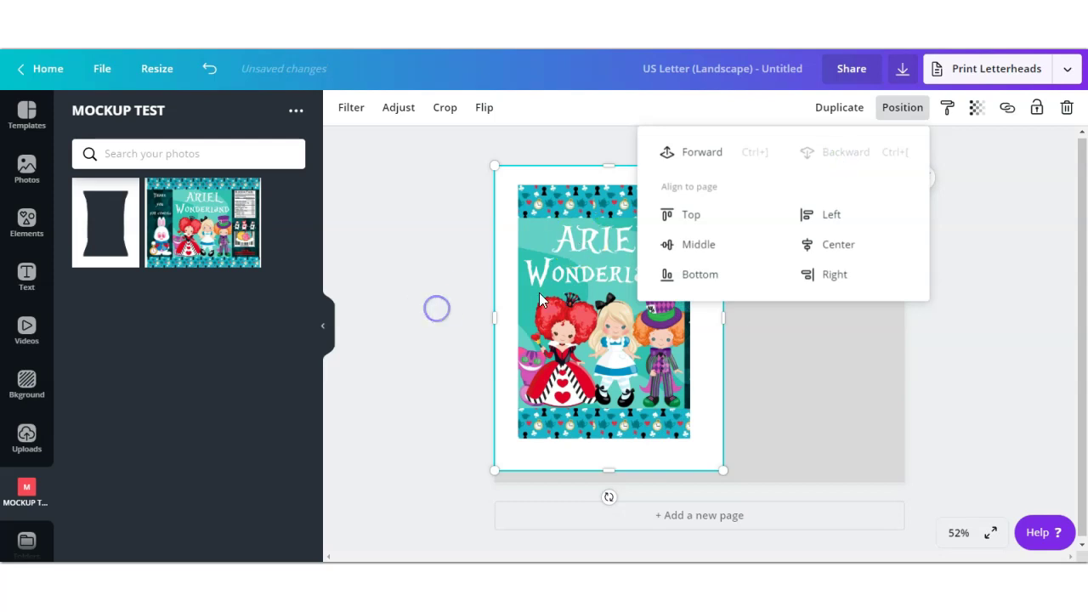
left_click(594, 296)
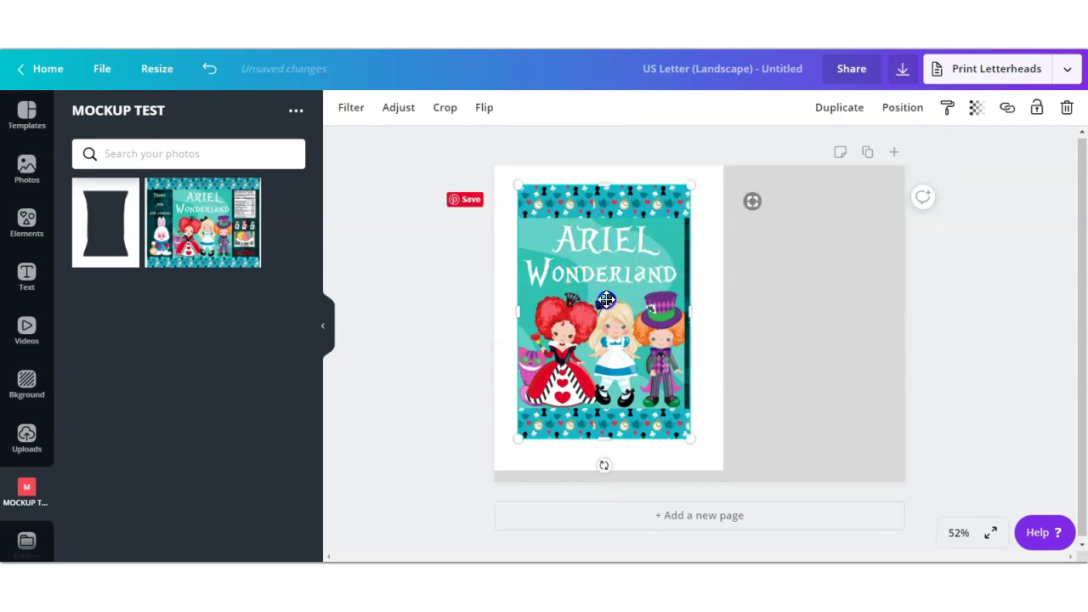
left_click_drag(606, 300, 601, 301)
left_click(894, 119)
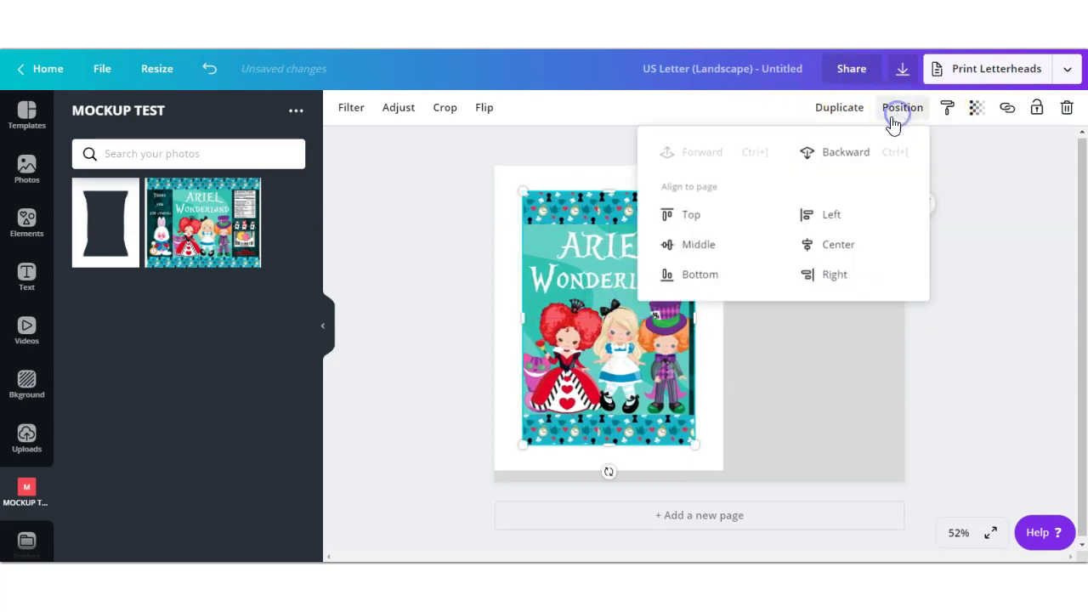
left_click(850, 154)
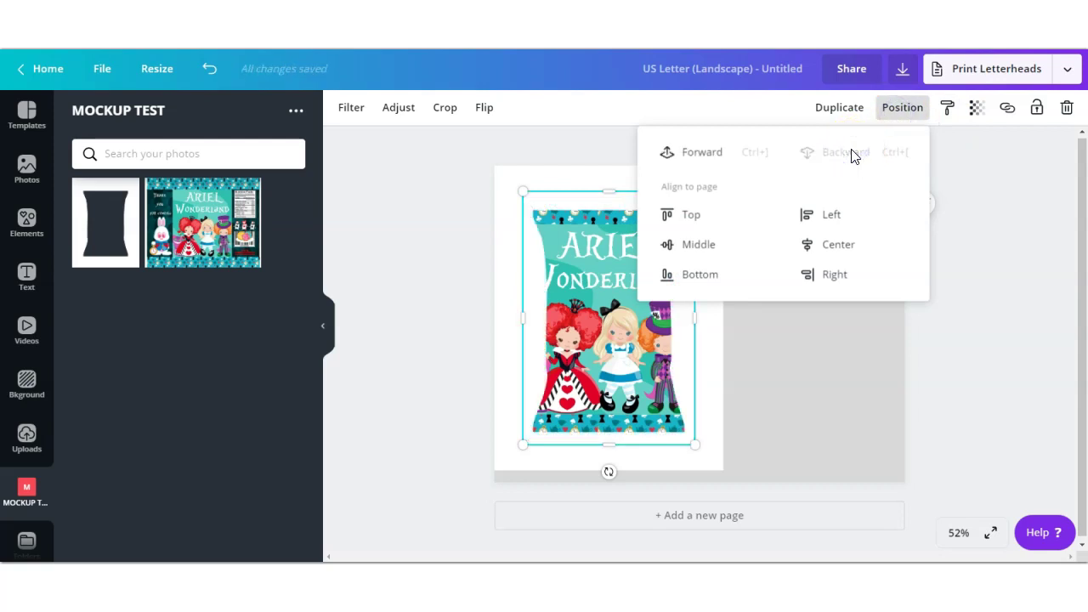
left_click(438, 350)
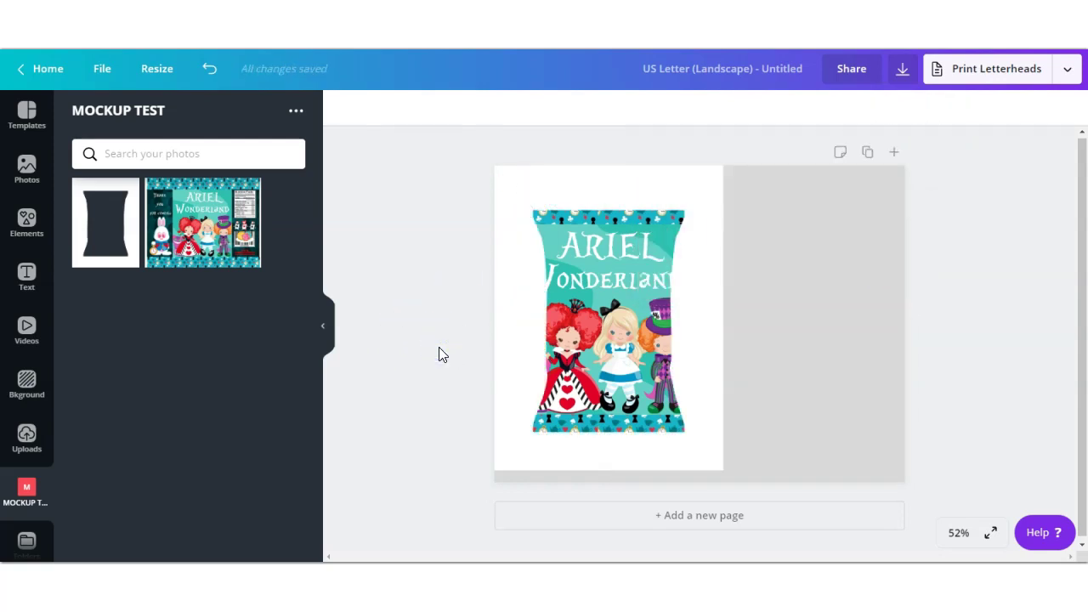
Group the white panel with the bag design and move the front mockup up and left.
left_click_drag(808, 209, 500, 467)
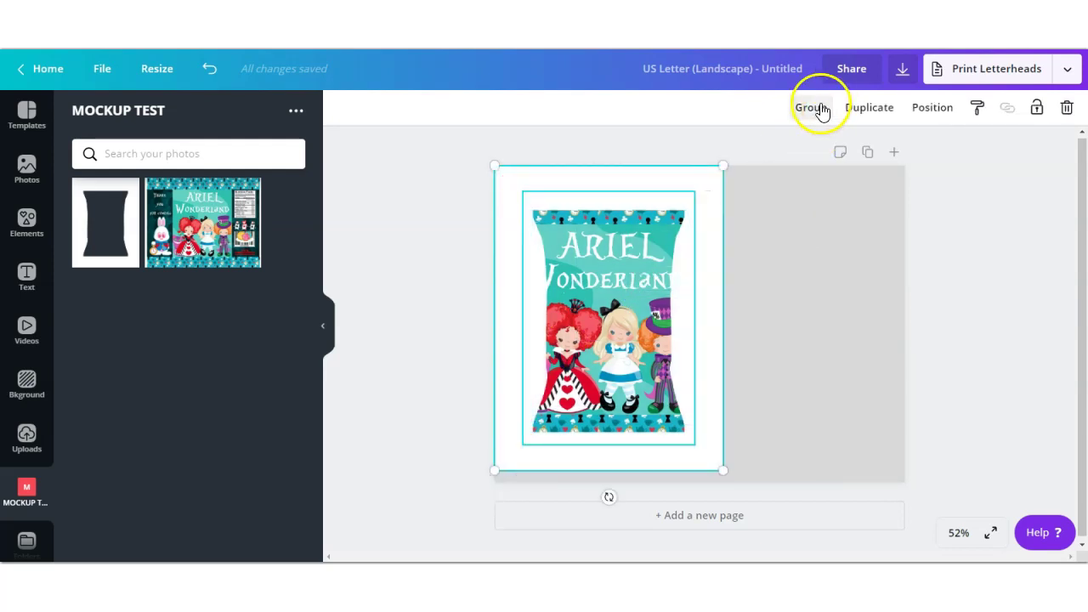
left_click(812, 108)
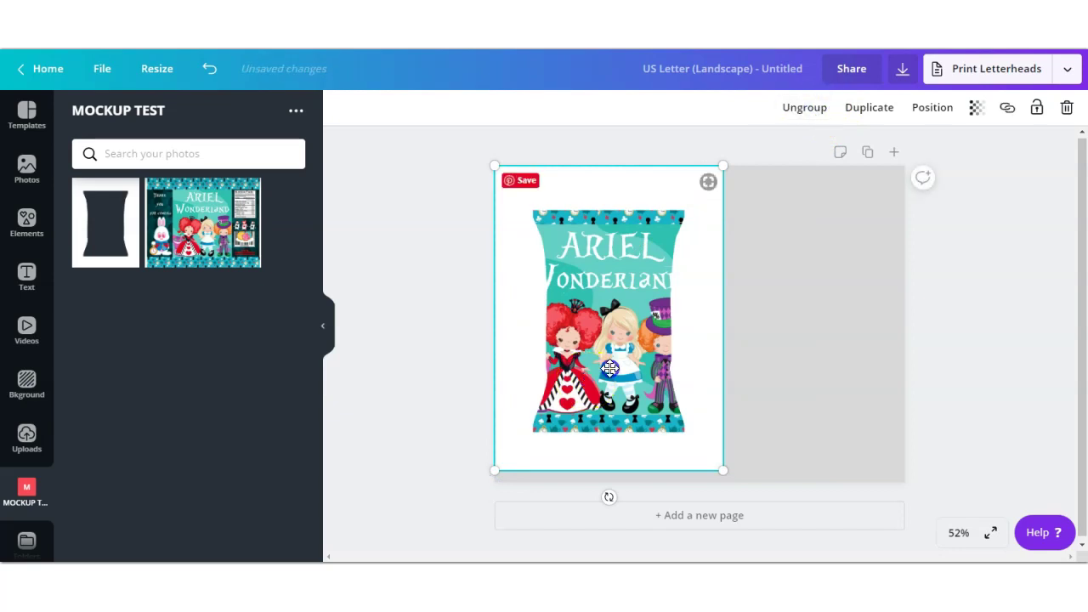
left_click_drag(641, 363, 562, 364)
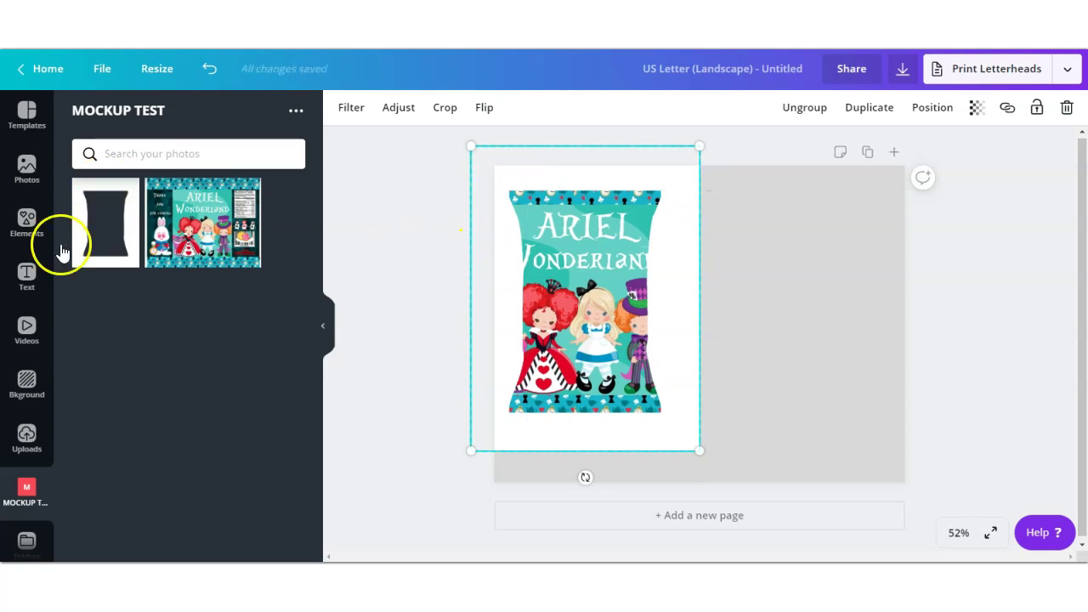
Place a second bag shape beside the first and add a right-cropped copy of the Wonderland design.
left_click(99, 252)
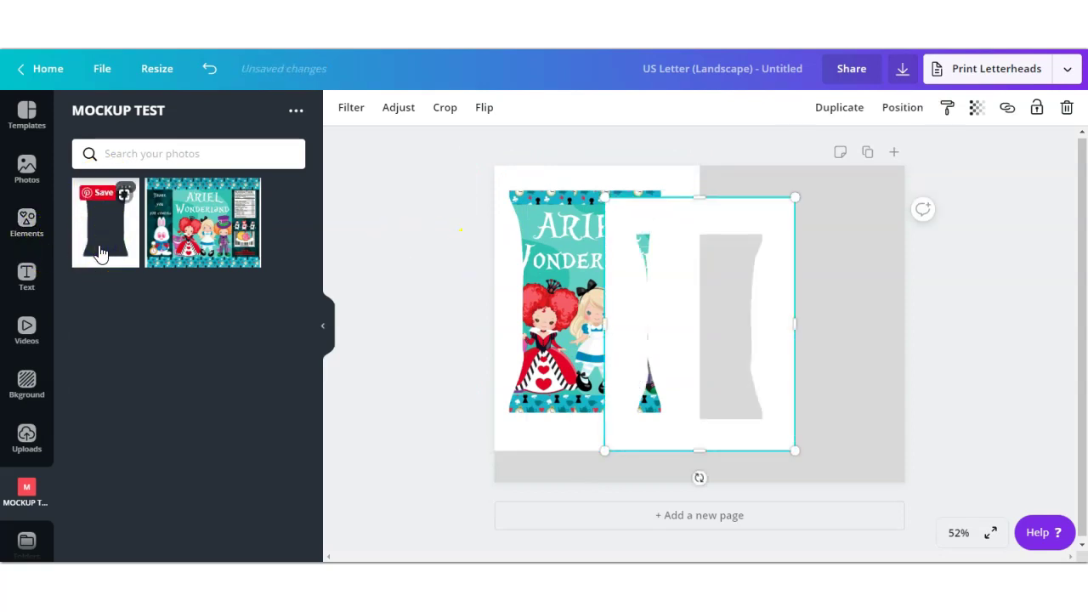
left_click_drag(840, 280, 880, 276)
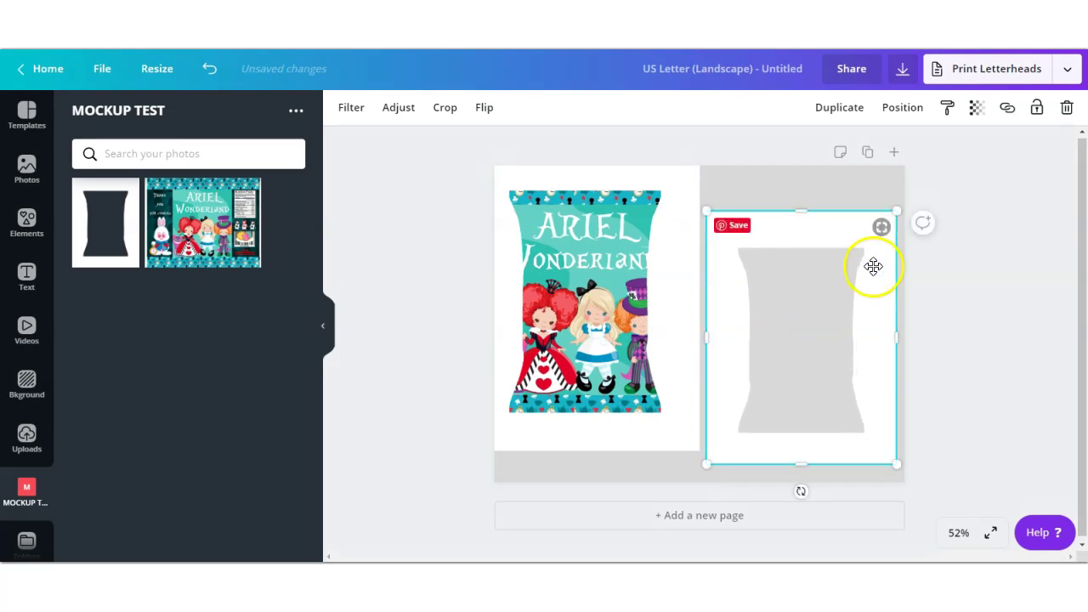
left_click(202, 223)
left_click_drag(535, 325, 782, 325)
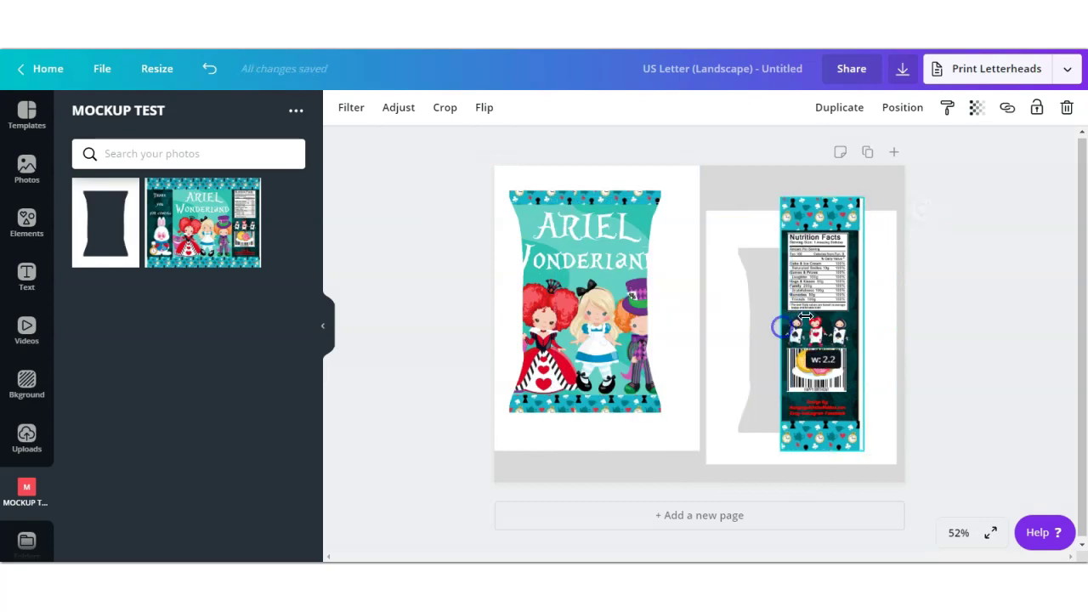
key("ctrl+z")
key("ctrl+z")
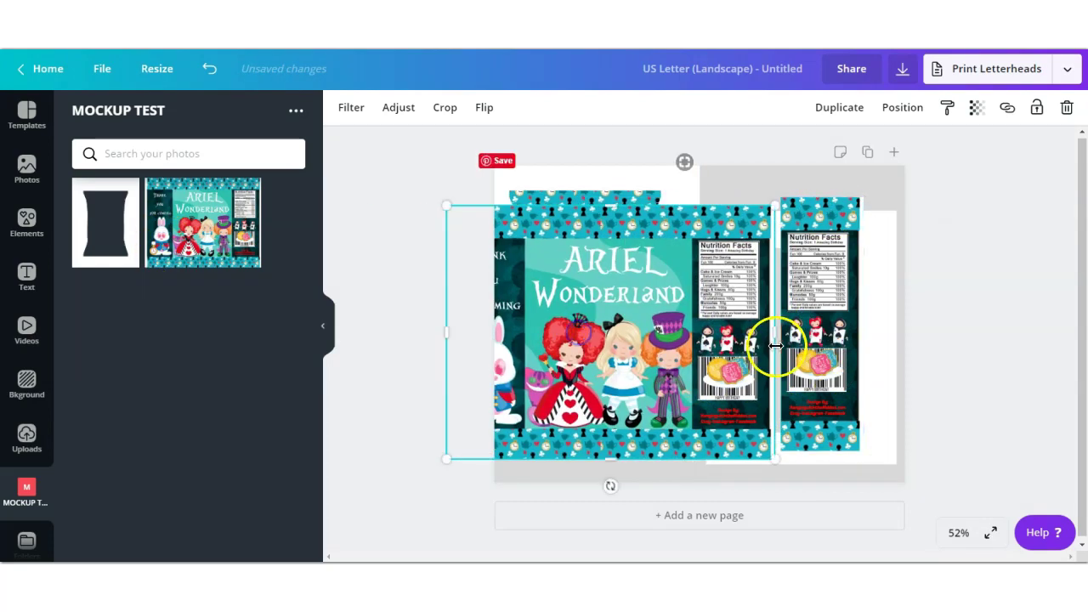
left_click_drag(772, 340, 707, 316)
Fit the nutrition-facts strip over the second bag and send it behind the bag shape.
left_click_drag(815, 271, 835, 281)
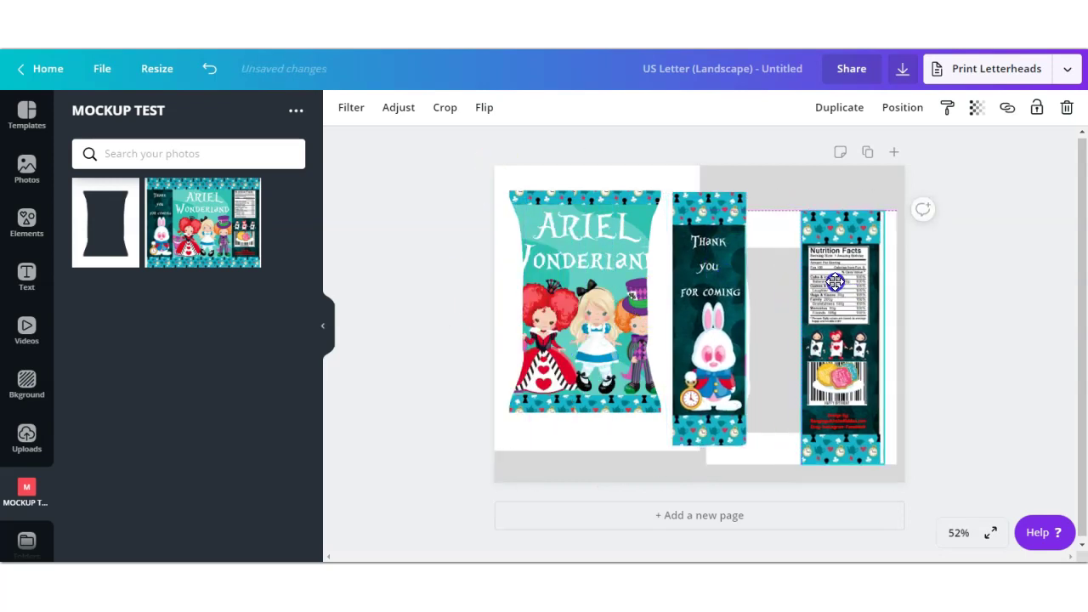
left_click_drag(876, 454, 878, 444)
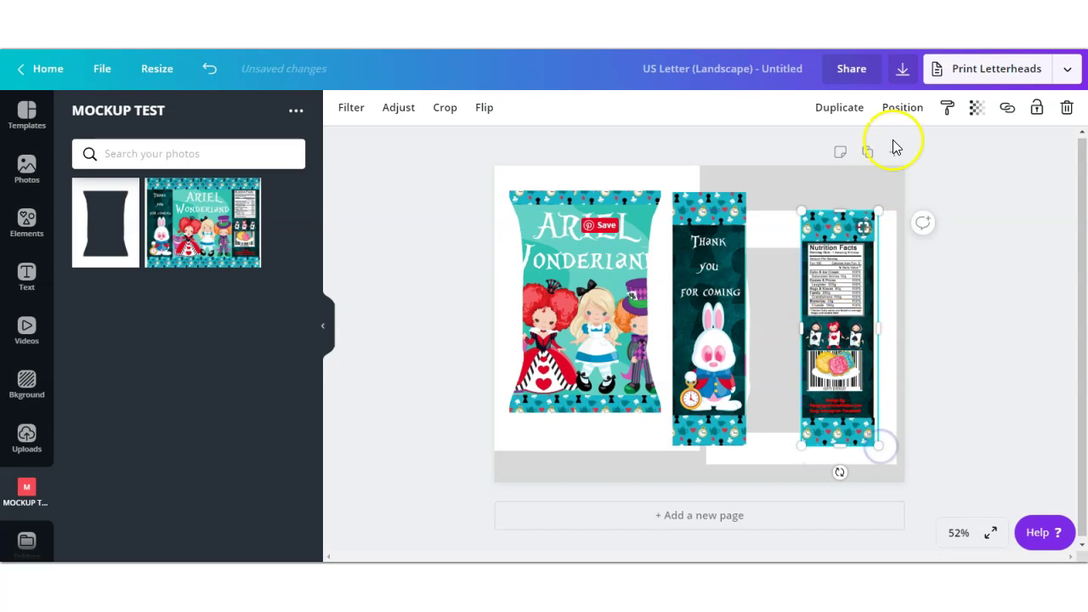
left_click(894, 106)
left_click(855, 151)
left_click(974, 314)
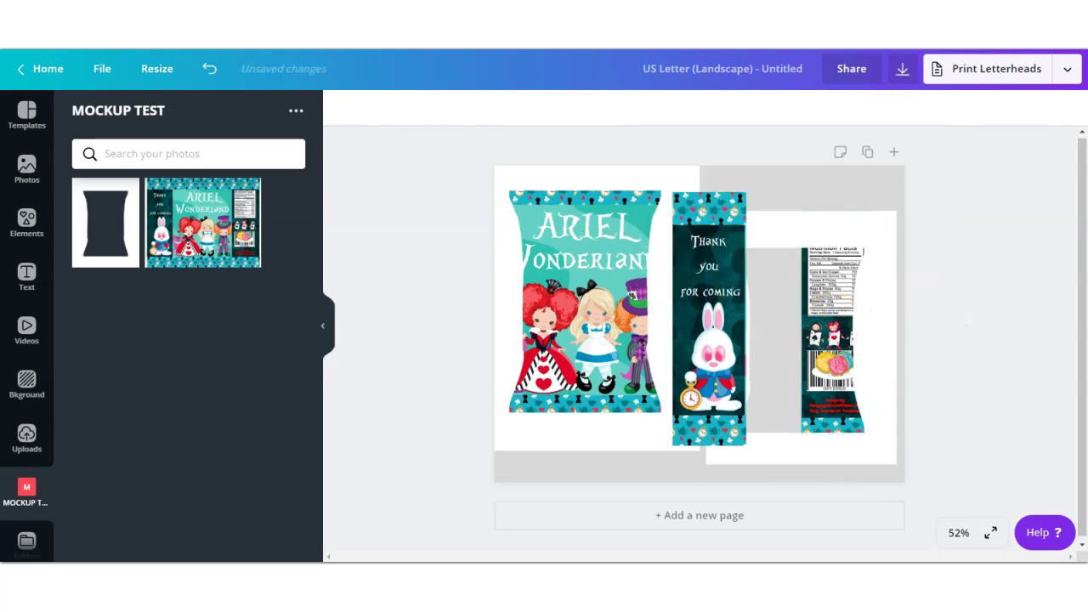
left_click(210, 70)
left_click(809, 304)
left_click_drag(874, 219, 879, 229)
left_click(902, 107)
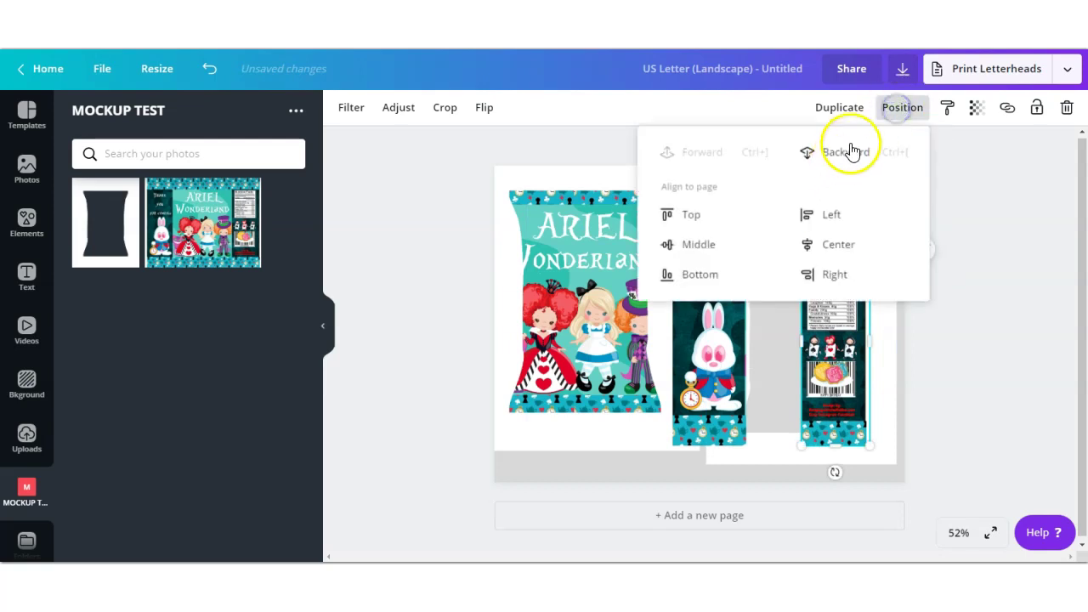
left_click(972, 400)
Size the Thank you strip beside the nutrition strip, send it behind, and group the back mockup.
left_click_drag(689, 236, 748, 255)
left_click_drag(799, 207, 786, 243)
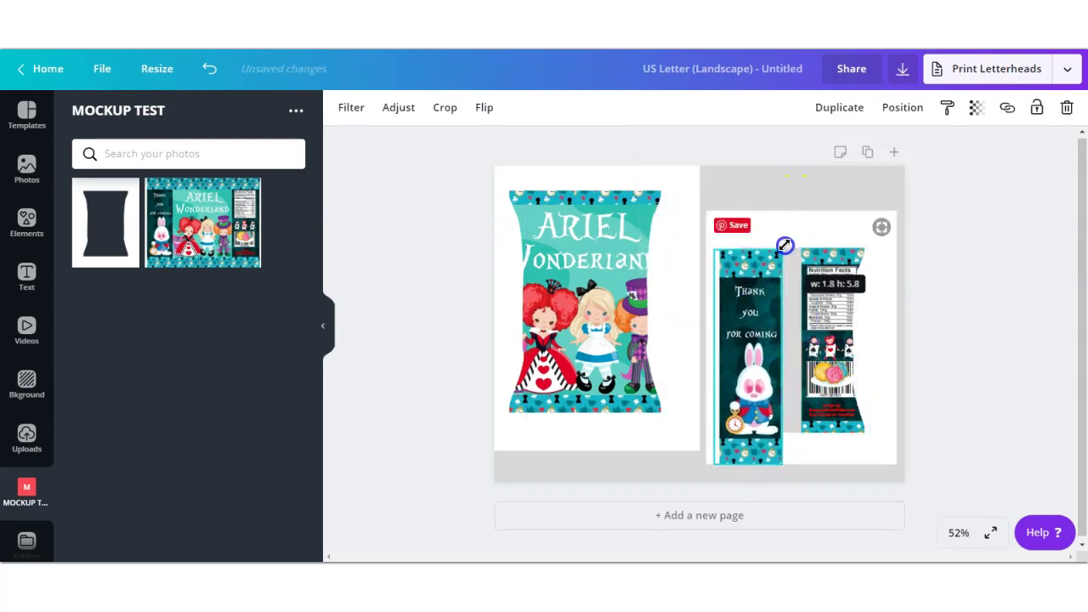
left_click(739, 358)
left_click_drag(739, 358, 749, 340)
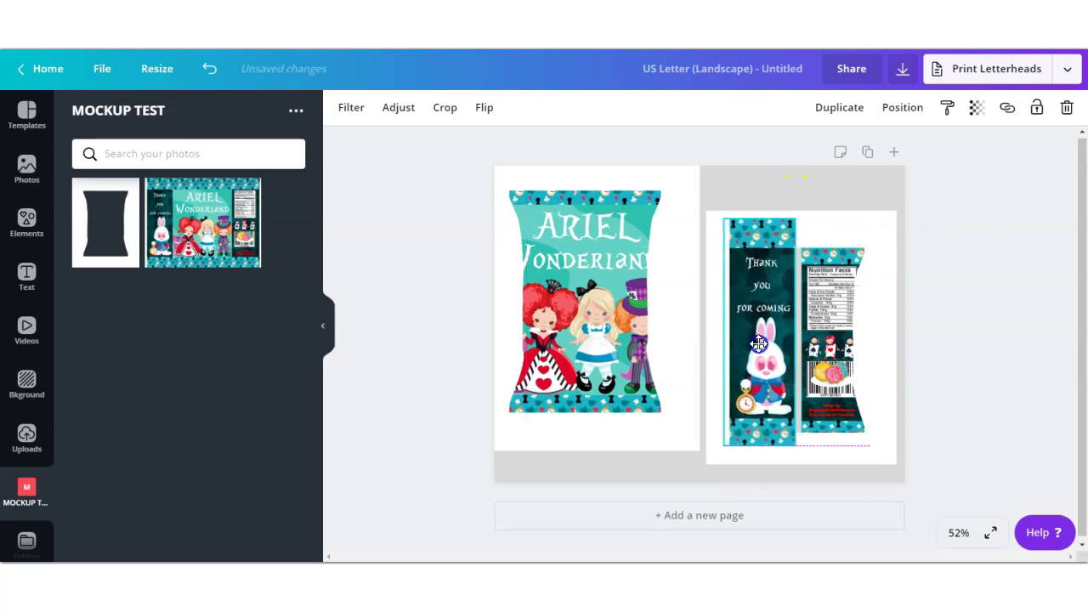
left_click_drag(796, 218, 789, 236)
left_click(902, 108)
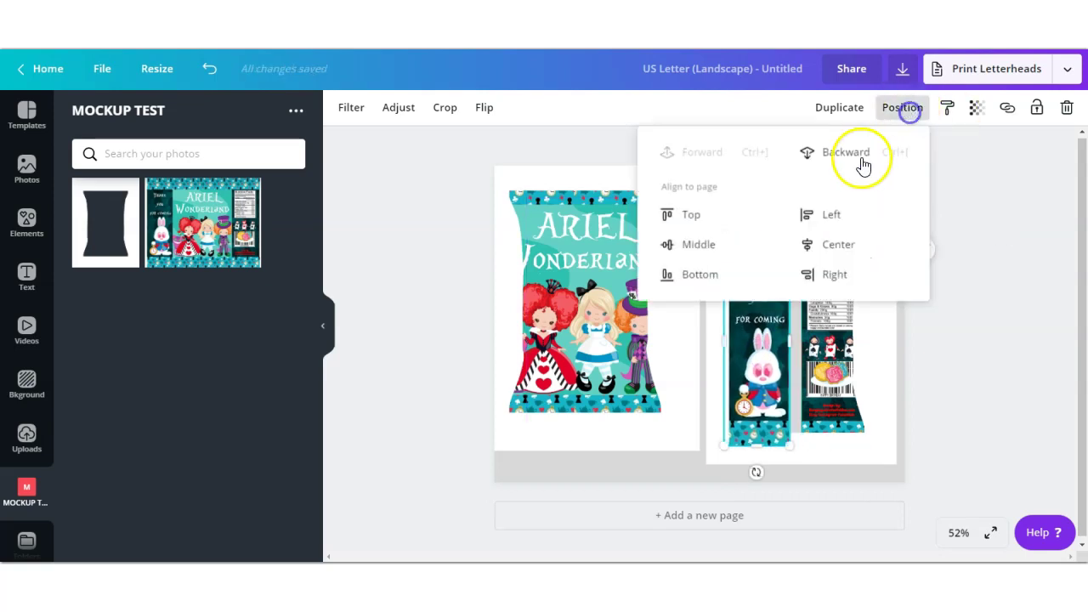
left_click(859, 161)
left_click(740, 397, "shift")
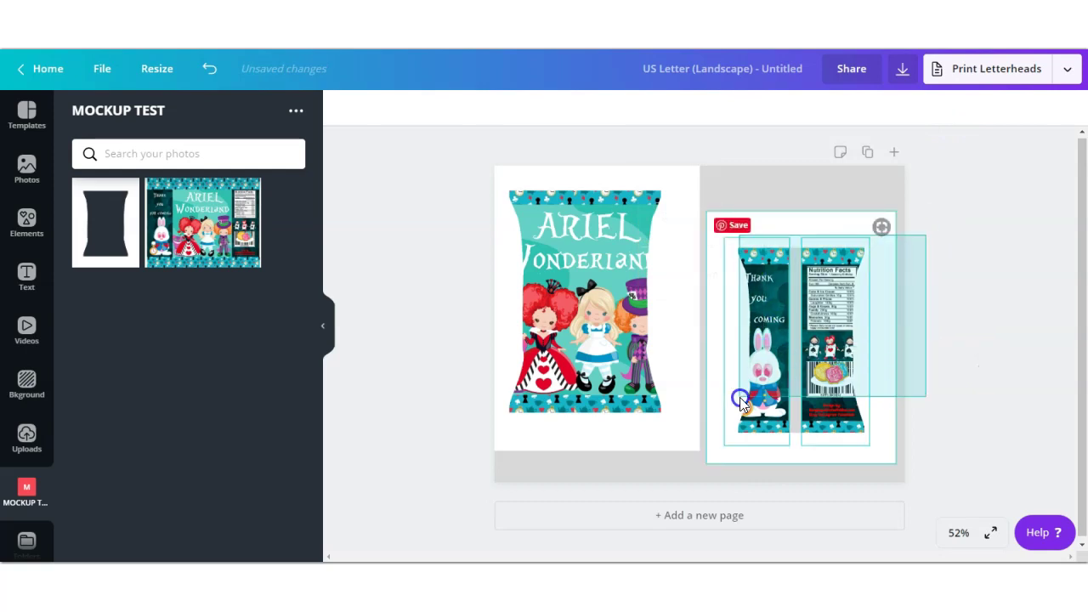
left_click(804, 111)
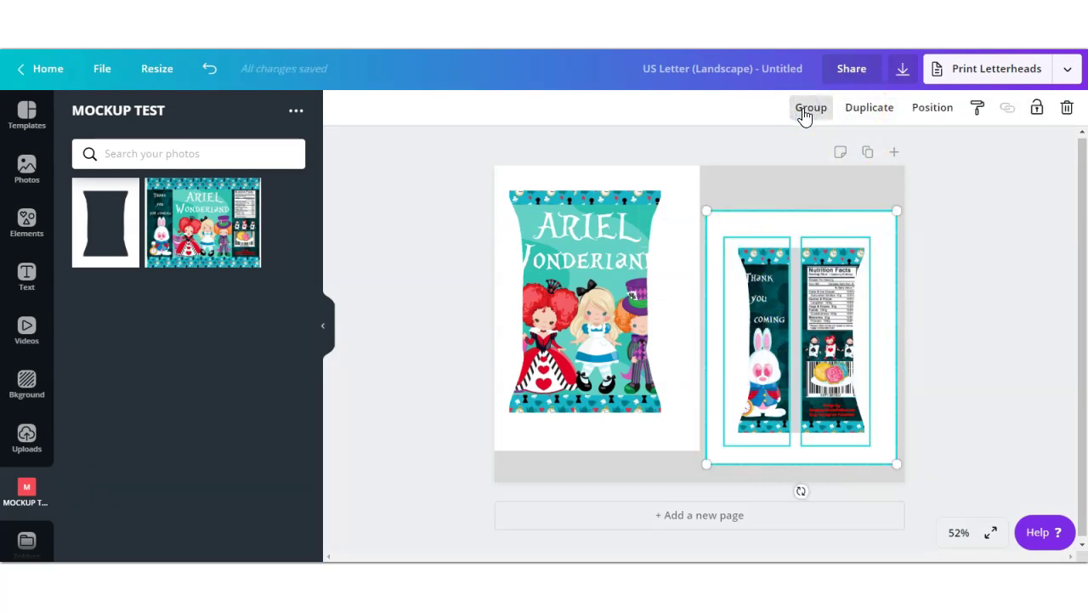
Change the page background from light grey to white.
left_click(794, 187)
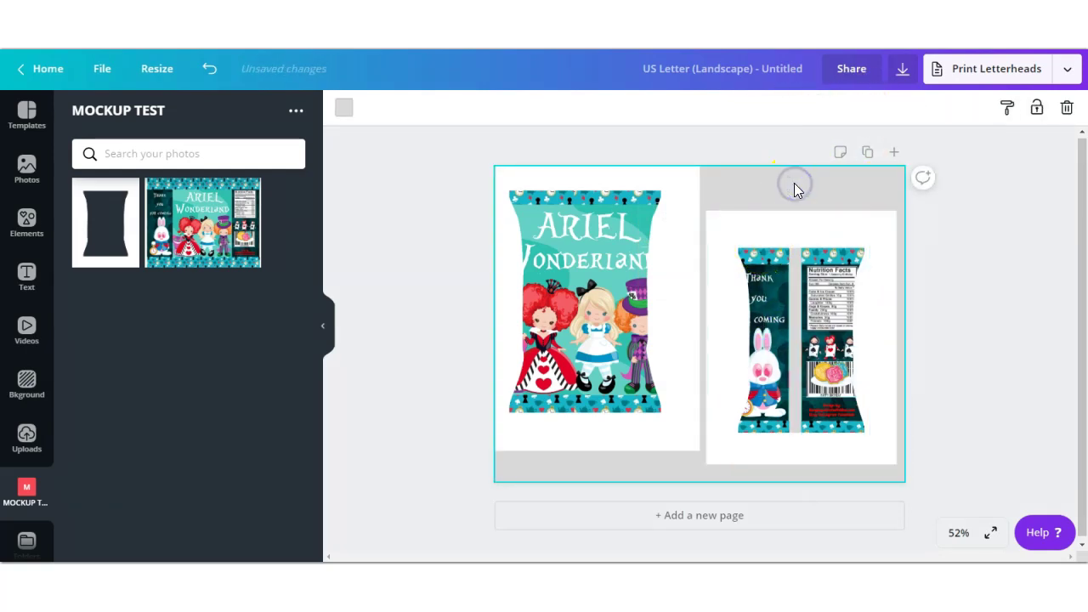
left_click(340, 109)
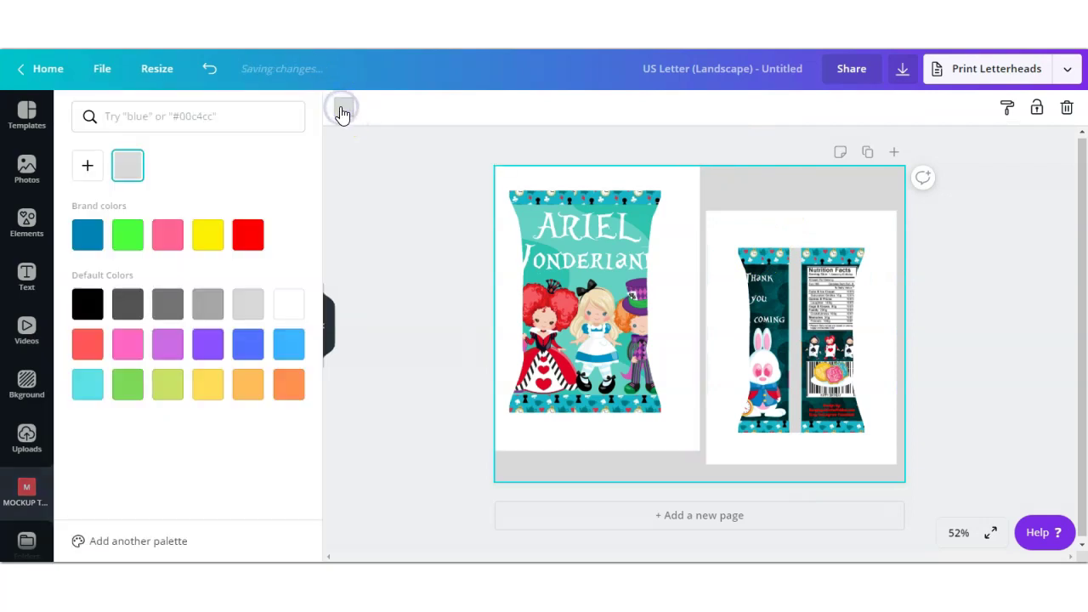
left_click(282, 308)
Reposition the front and back mockup groups side by side on the page.
left_click(611, 300)
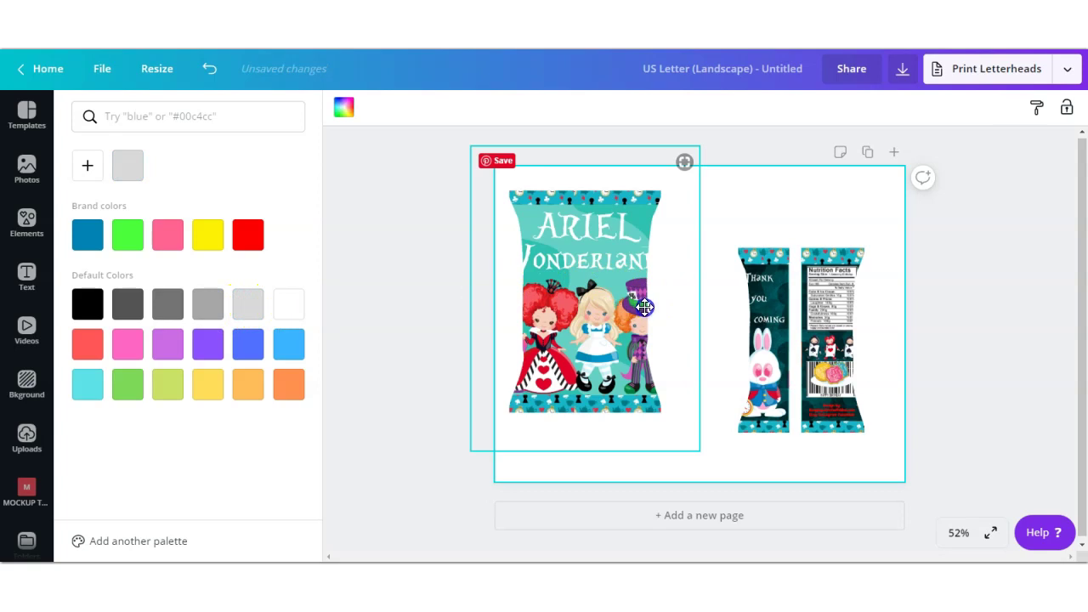
left_click_drag(665, 318, 764, 316)
left_click(707, 313)
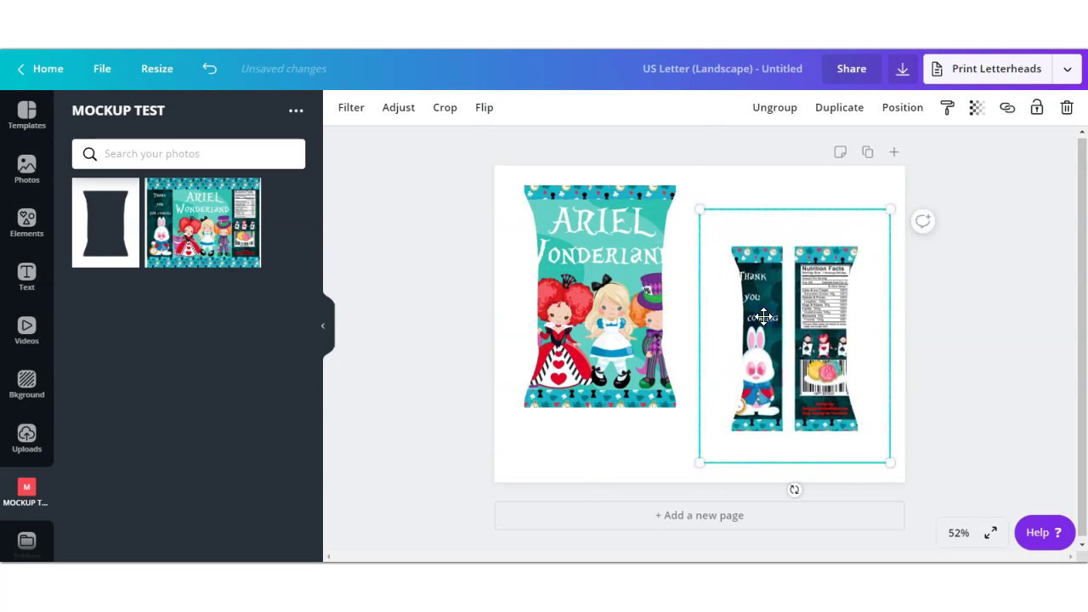